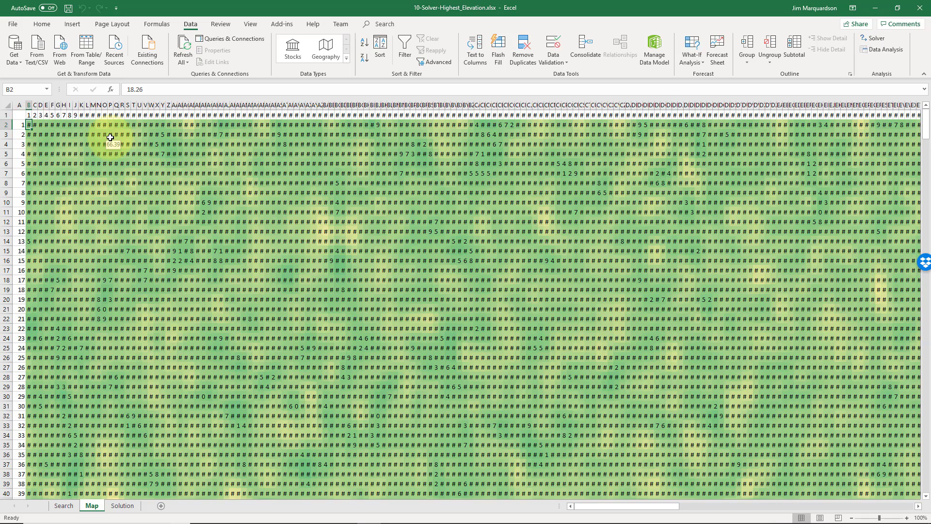
Examine the elevation values in the Map sheet's terrain grid, including B2, D3, the block starting at AC8, and BM20
key("Right")
key("Right")
key("Down")
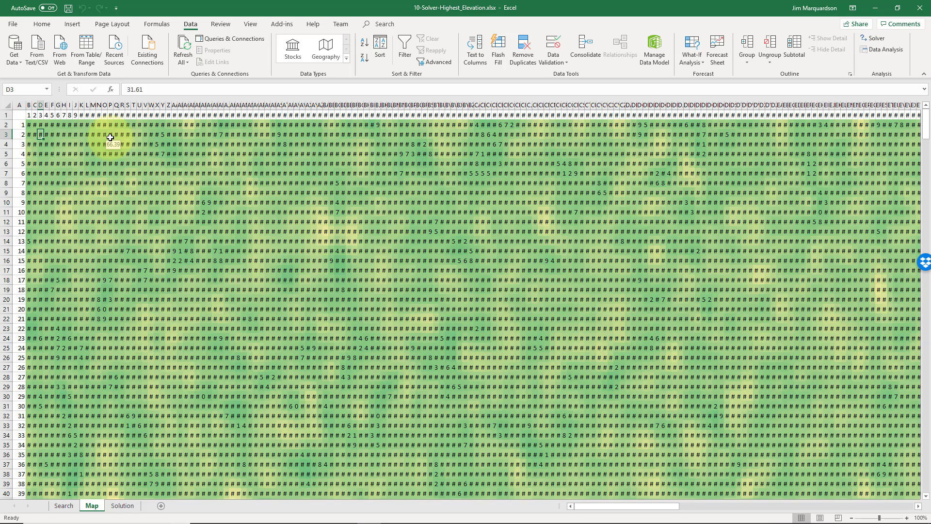
key("Up")
key("Left")
key("Left")
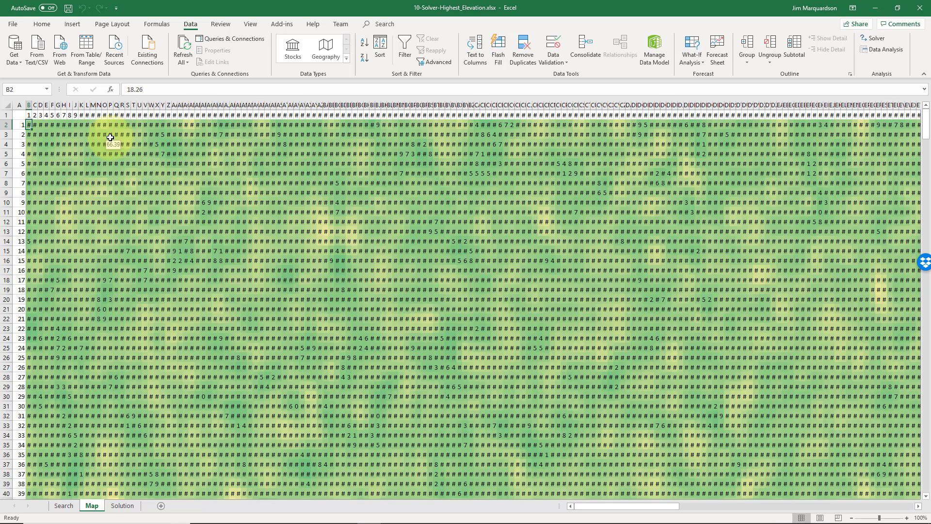
key("Right")
left_click_drag(187, 181, 297, 298)
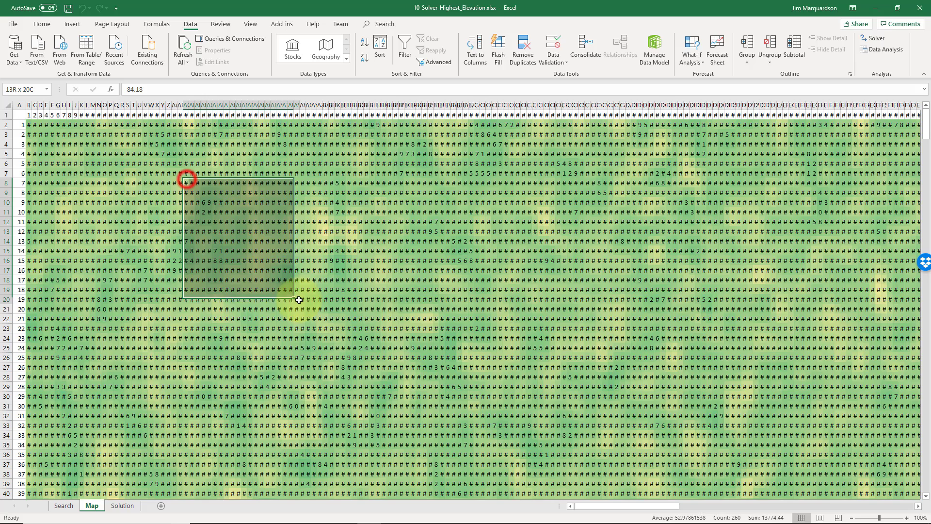
left_click(398, 295)
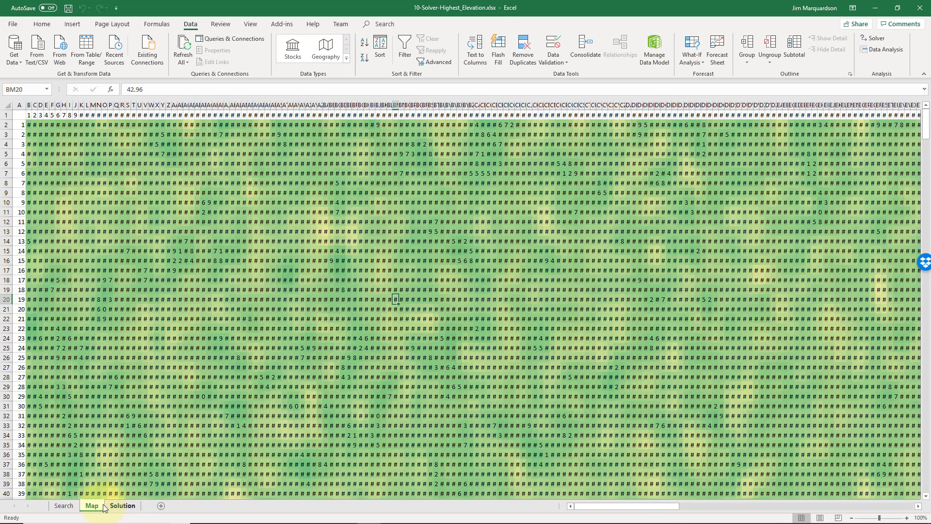
Switch to the Search sheet and look at the zoomed-out picture of the terrain map
left_click(63, 505)
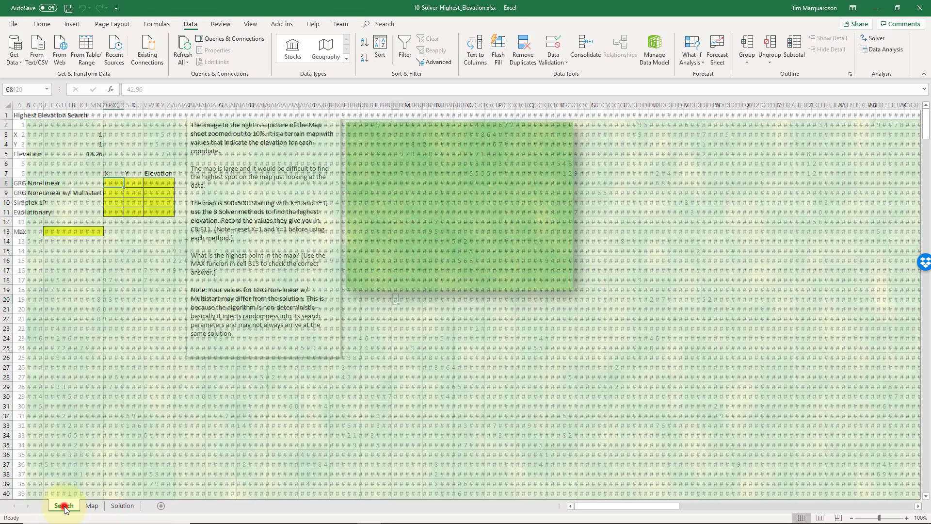
left_click(398, 207)
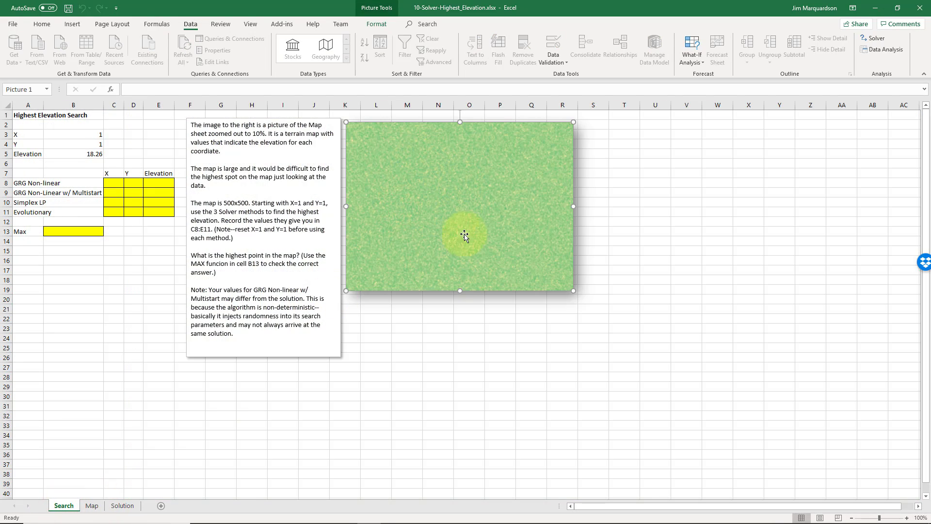
left_click(456, 312)
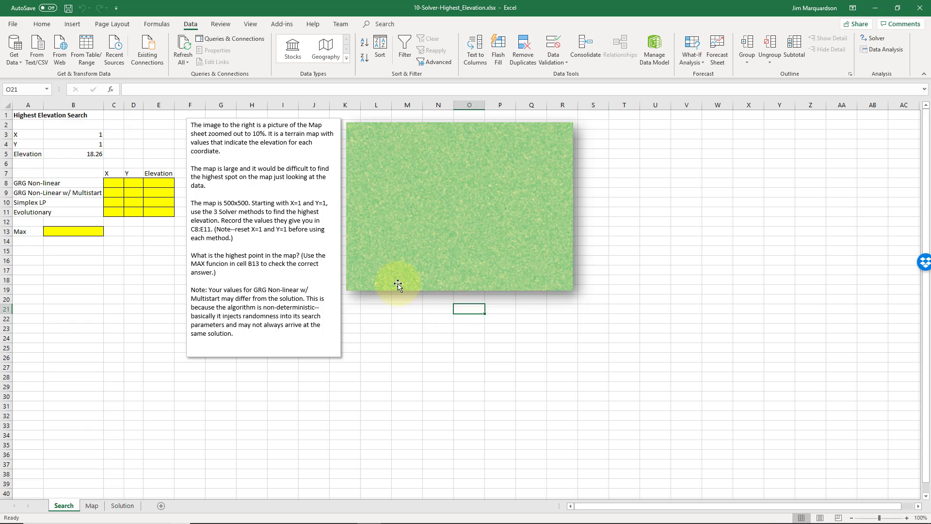
Set the X coordinate in cell B3 of the Search sheet to 2
left_click(379, 327)
key("Left")
key("Left")
key("Left")
key("Left")
key("Left")
key("Left")
key("Left")
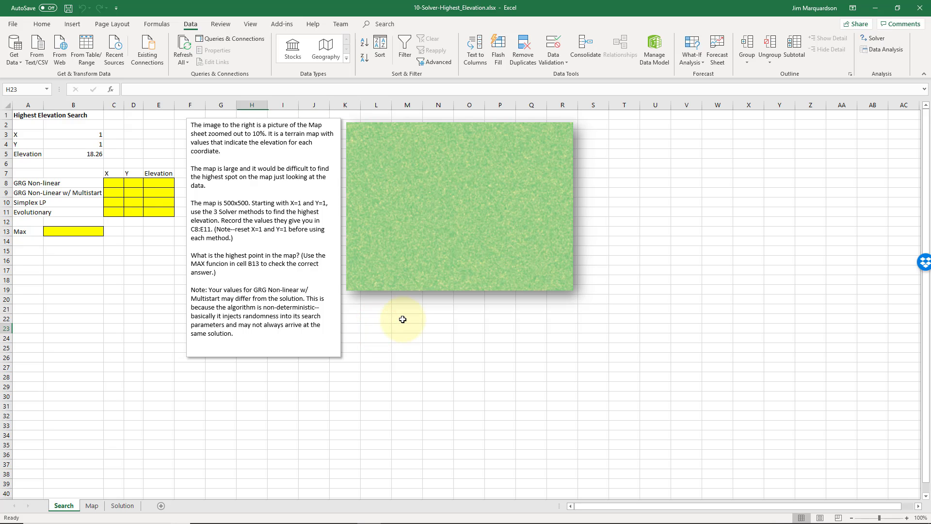
key("Up")
key("Up")
key("Up")
key("Up")
key("Up")
key("Up")
key("Up")
key("Up")
key("Up")
key("Up")
key("Up")
key("Up")
key("Up")
key("Up")
key("Up")
key("Up")
key("Up")
key("Up")
key("Up")
key("Up")
key("Left")
key("Left")
key("Left")
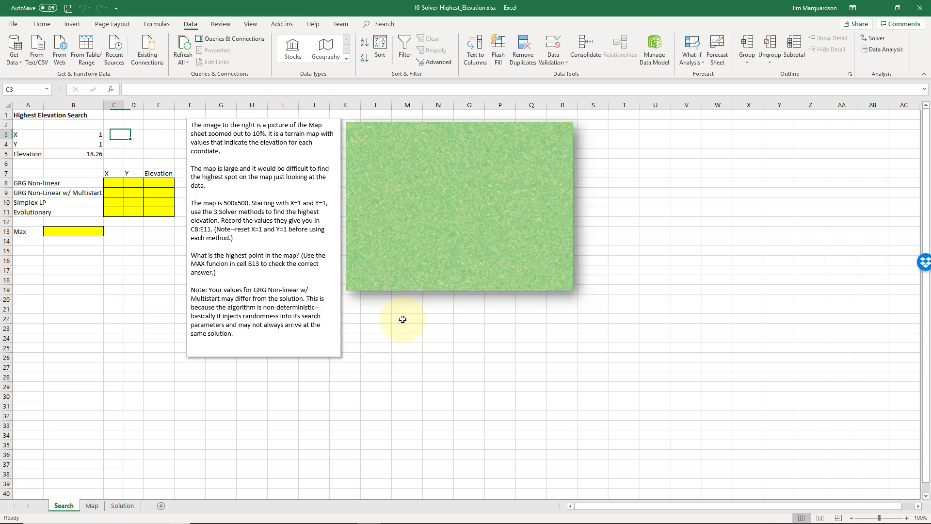
type("2")
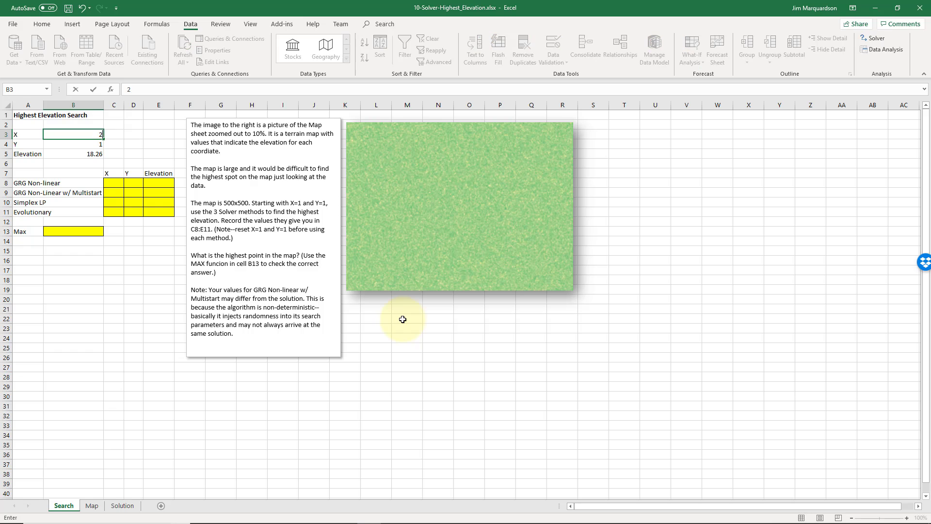
key("Return")
key("Left")
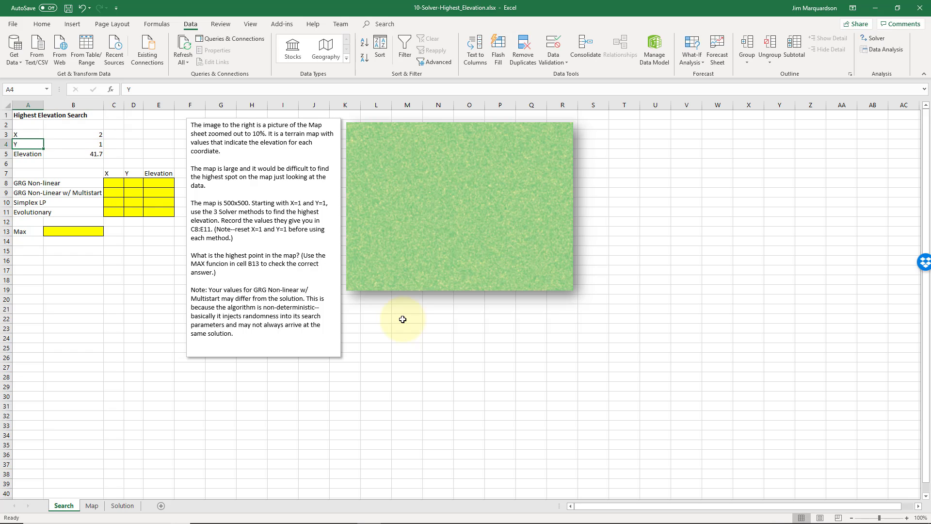
Examine the X and Y coordinate cells, the elevation formula in B5, and the Solver method results table in A8:E11
key("Right")
key("Left")
key("Down")
key("Right")
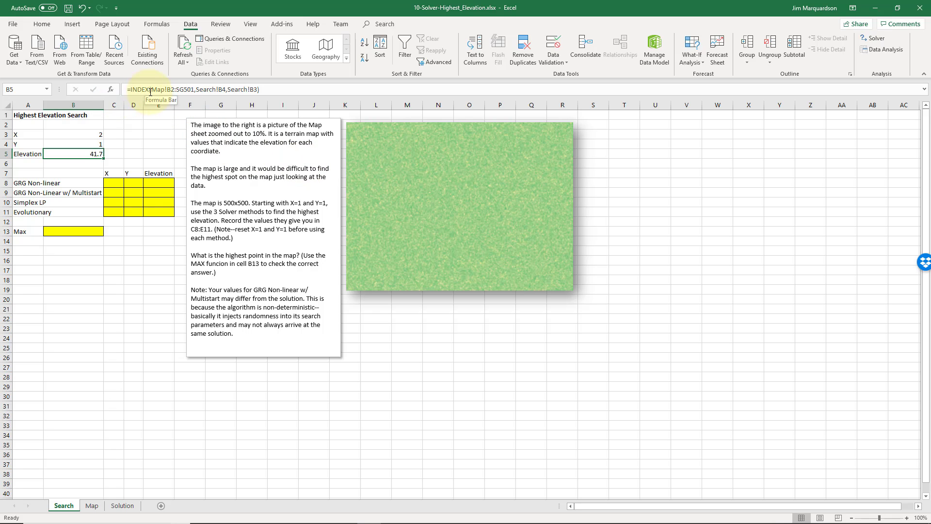
left_click(97, 135)
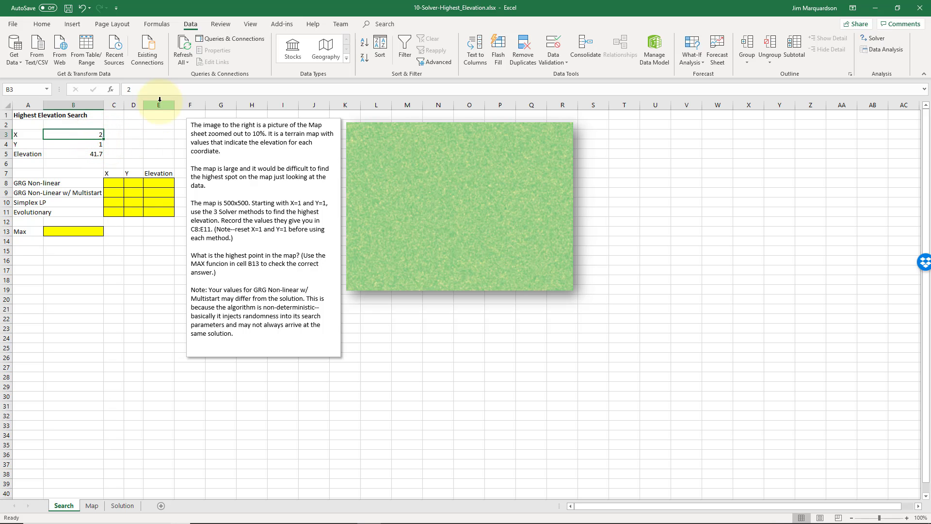
key("Down")
key("Down")
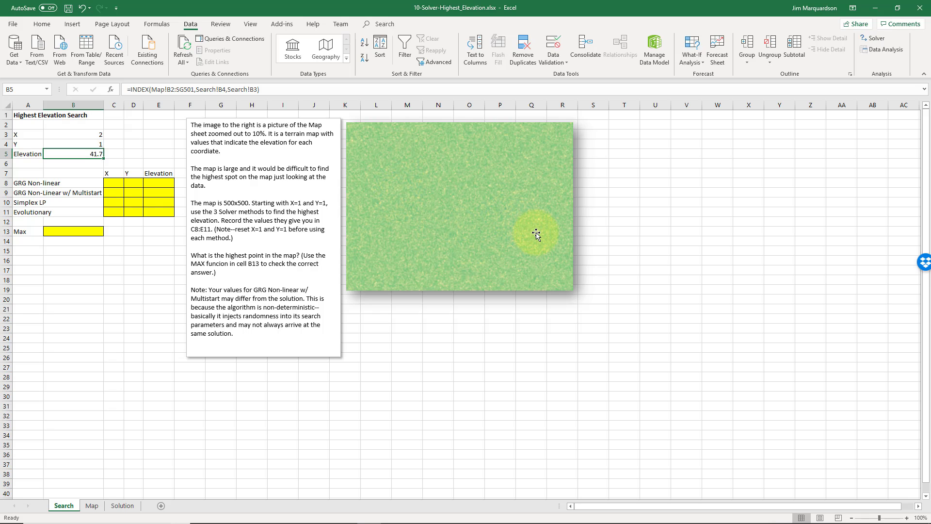
left_click(121, 183)
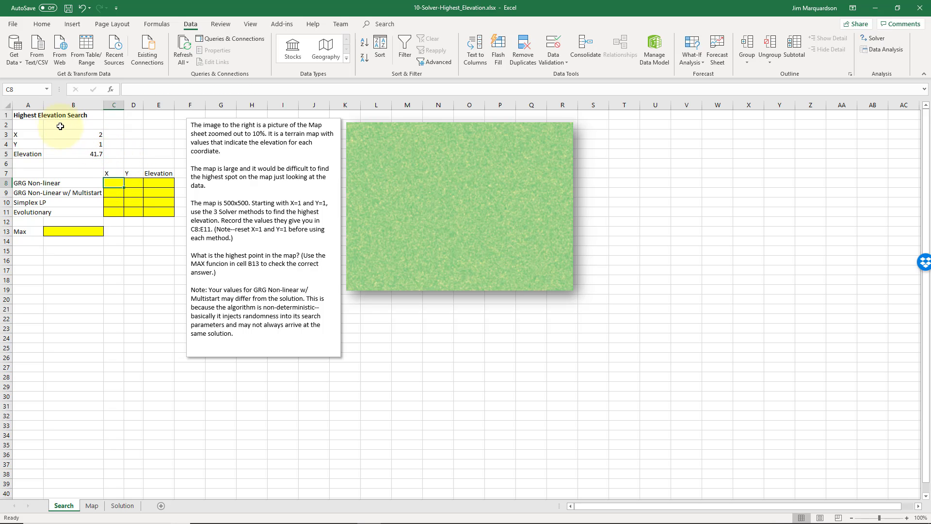
left_click(34, 117)
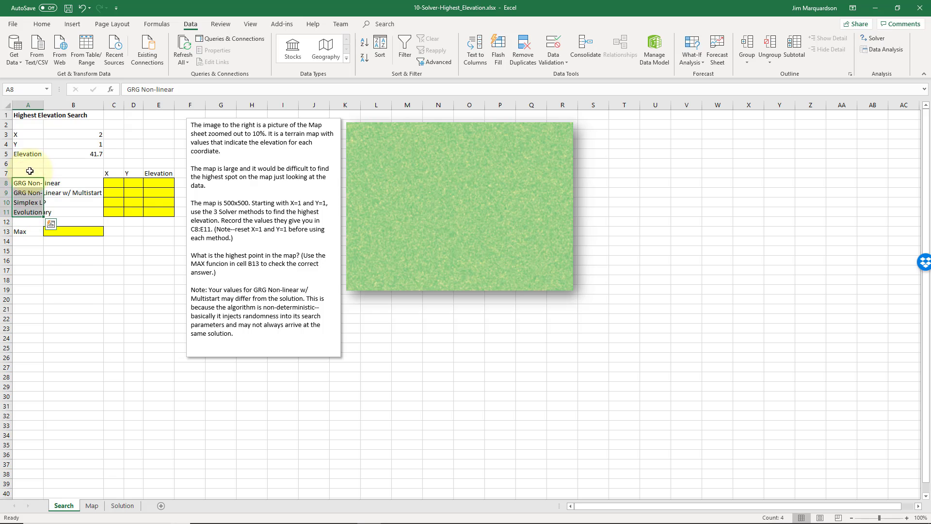
left_click(29, 166)
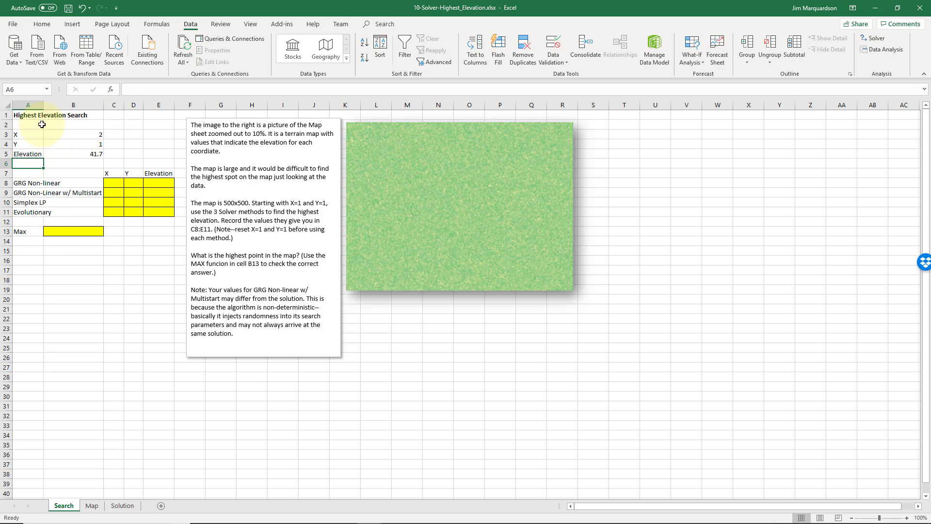
Reset the X coordinate in cell B3 to 1 and return to the sheet's title cell A1
left_click(82, 138)
type("1")
key("Return")
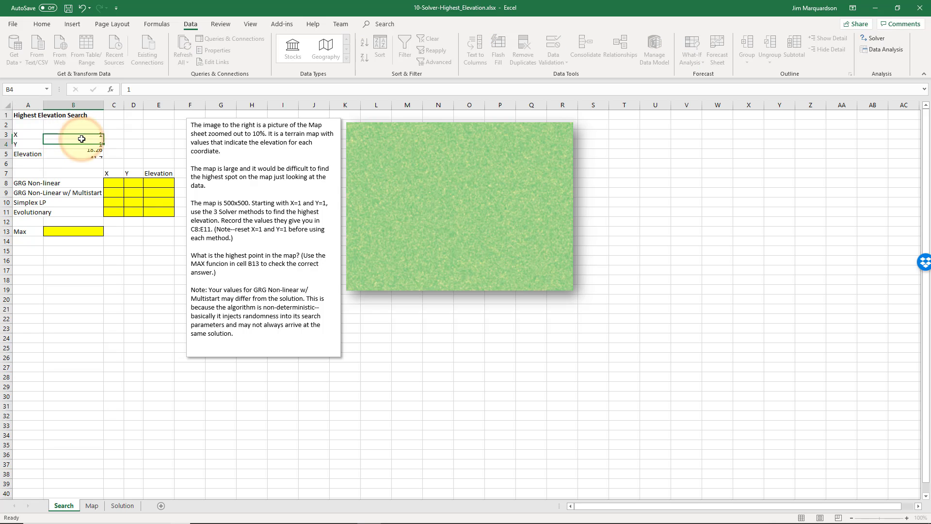
key("Up")
key("Left")
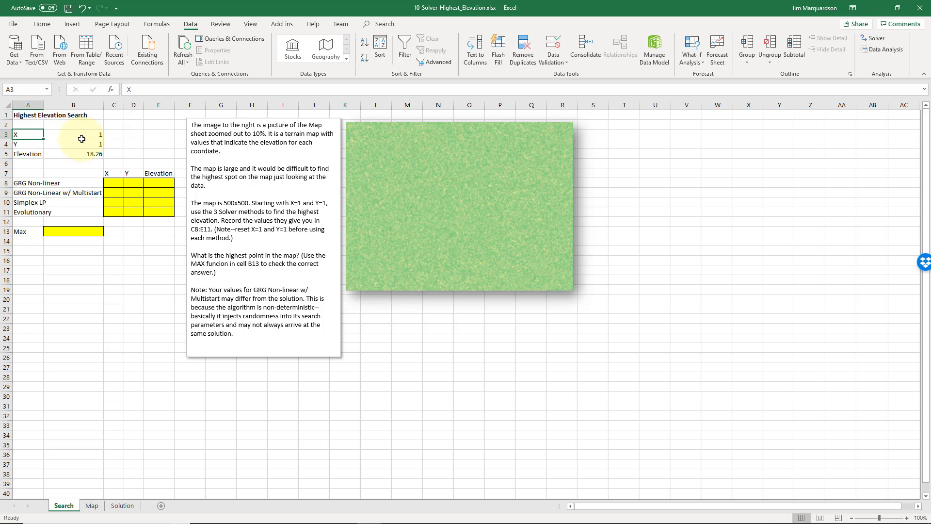
key("Up")
key("Up")
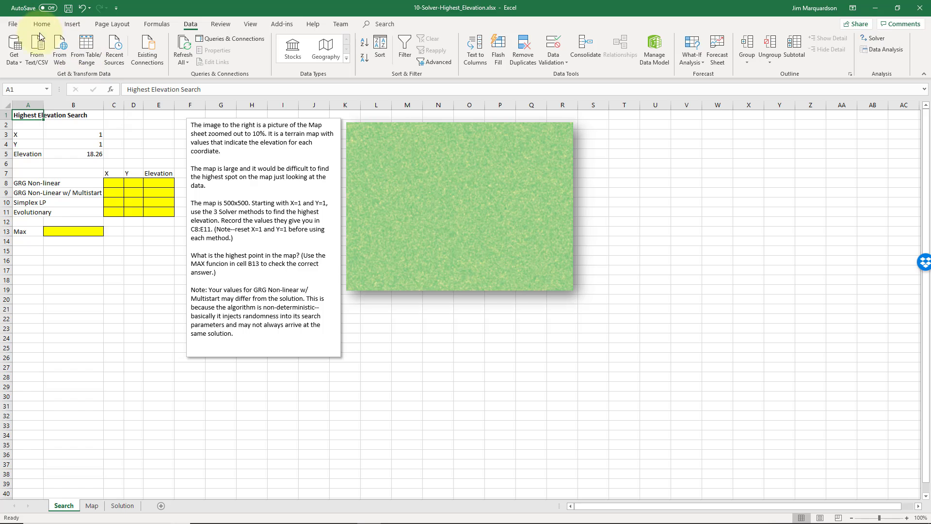
Check in the Excel Add-ins manager that Solver Add-in is enabled, and accept the add-in selection
left_click(12, 25)
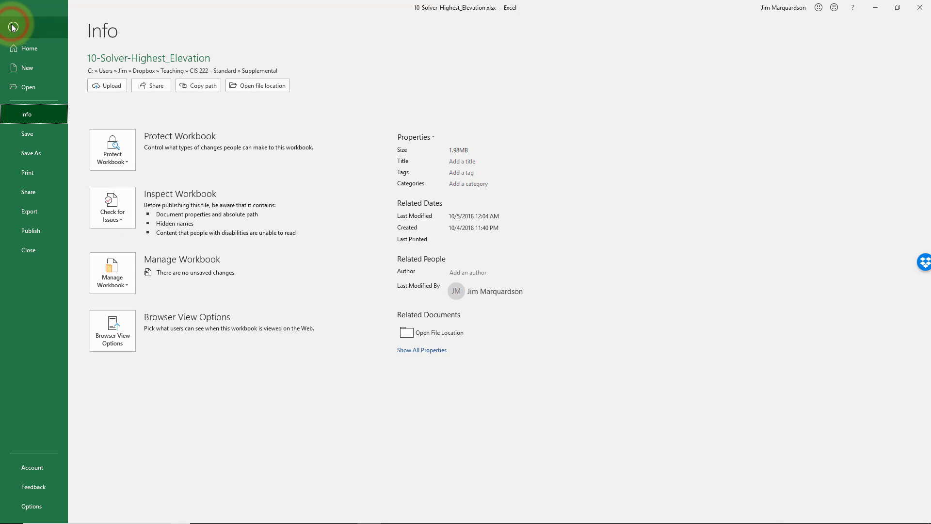
left_click(23, 506)
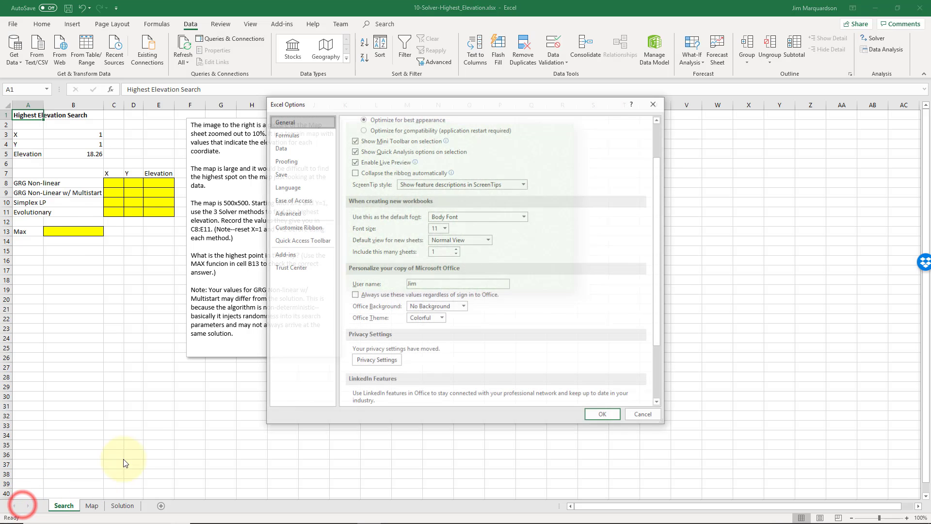
left_click(300, 256)
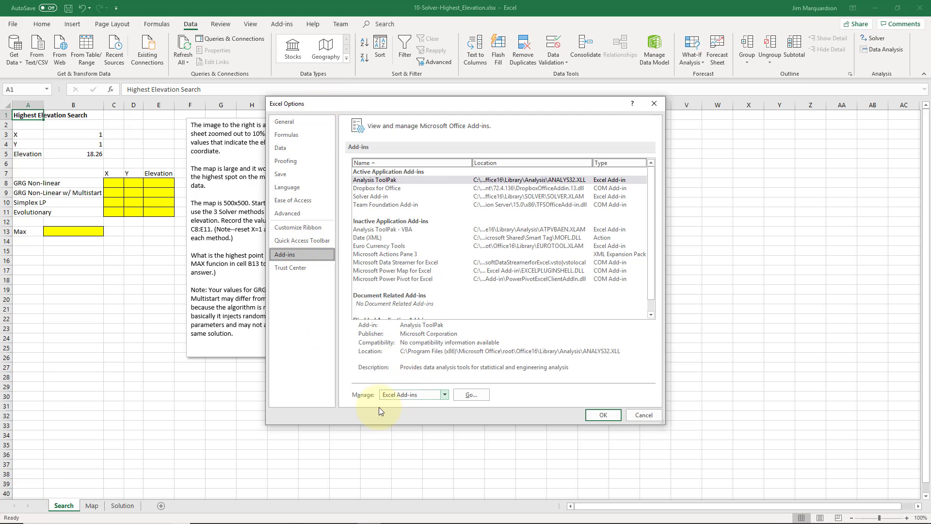
left_click(459, 394)
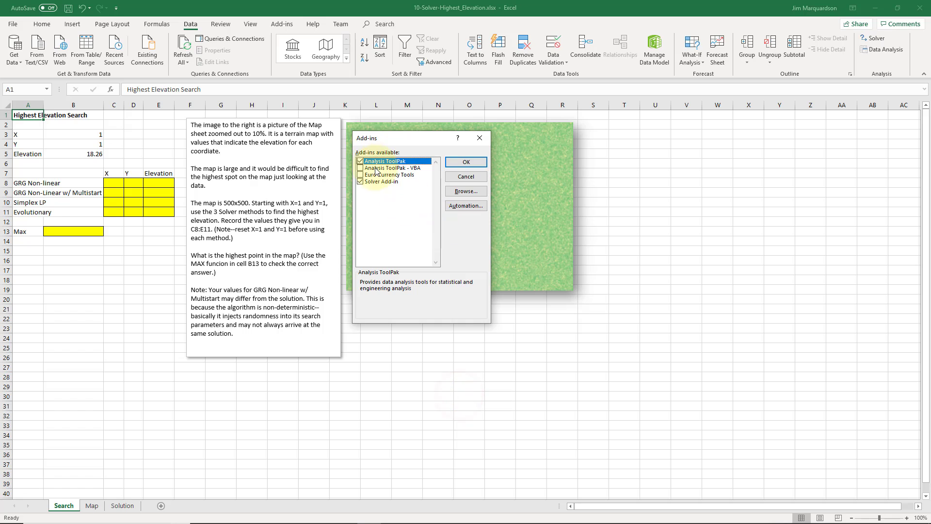
left_click(467, 164)
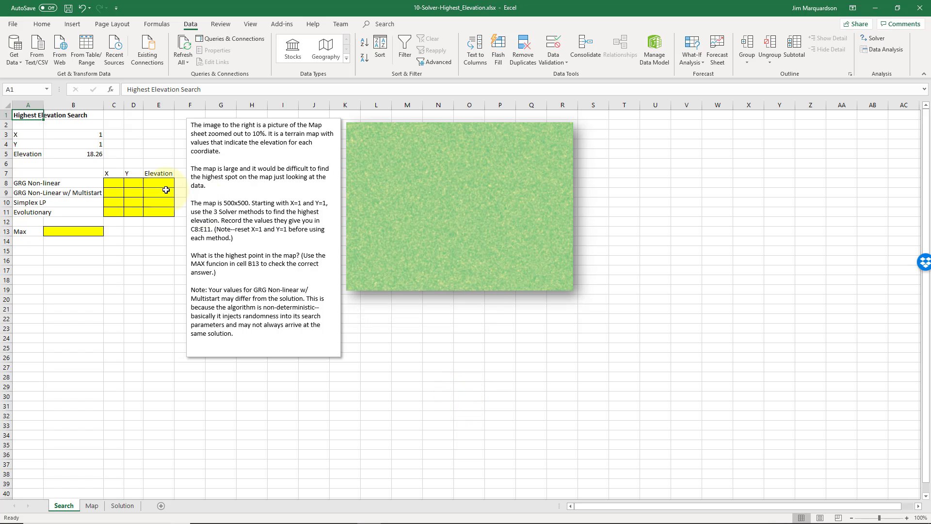
Review the X coordinate on the Search sheet and inspect the Map sheet's column header row through its last X coordinate
left_click(115, 183)
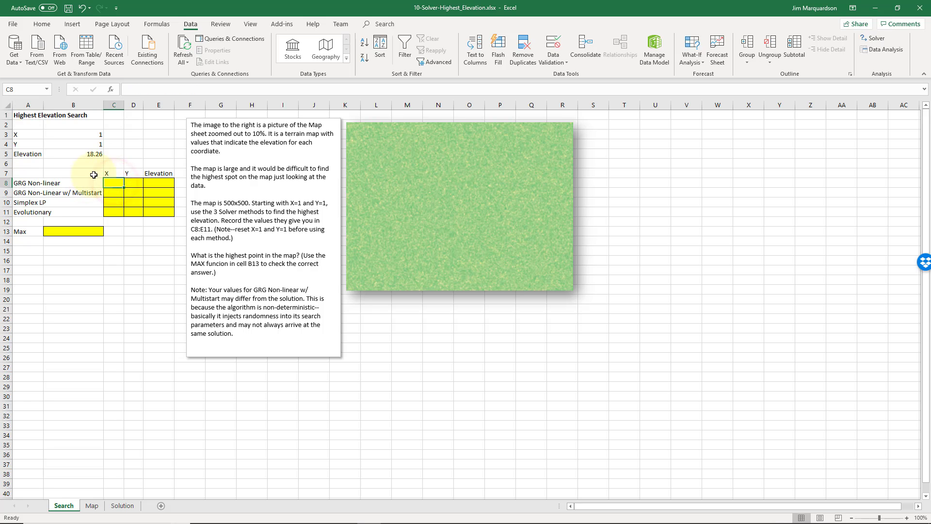
left_click(97, 134)
left_click(93, 506)
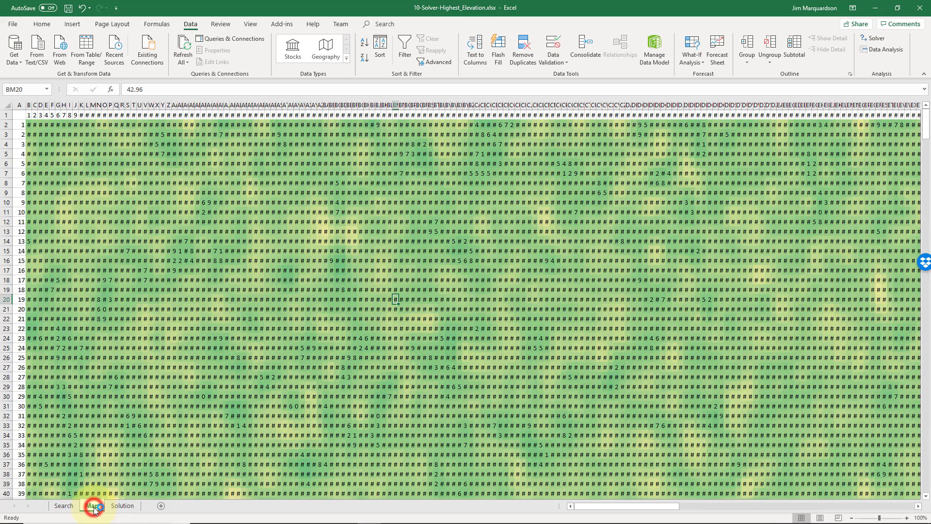
left_click(34, 125)
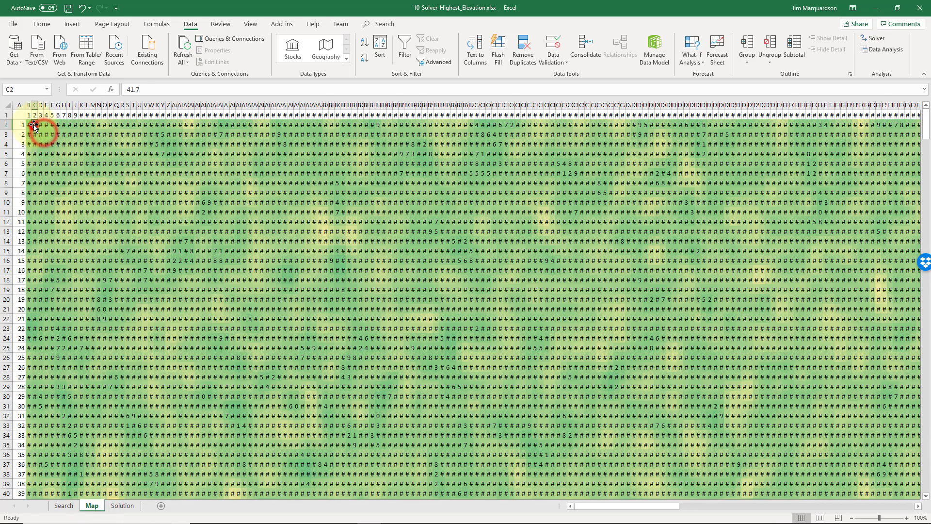
key("Up")
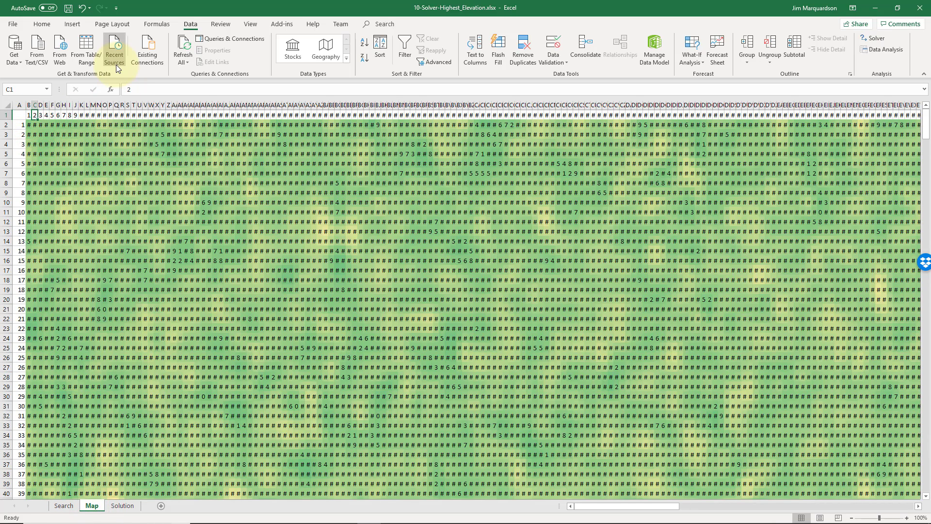
key("Right")
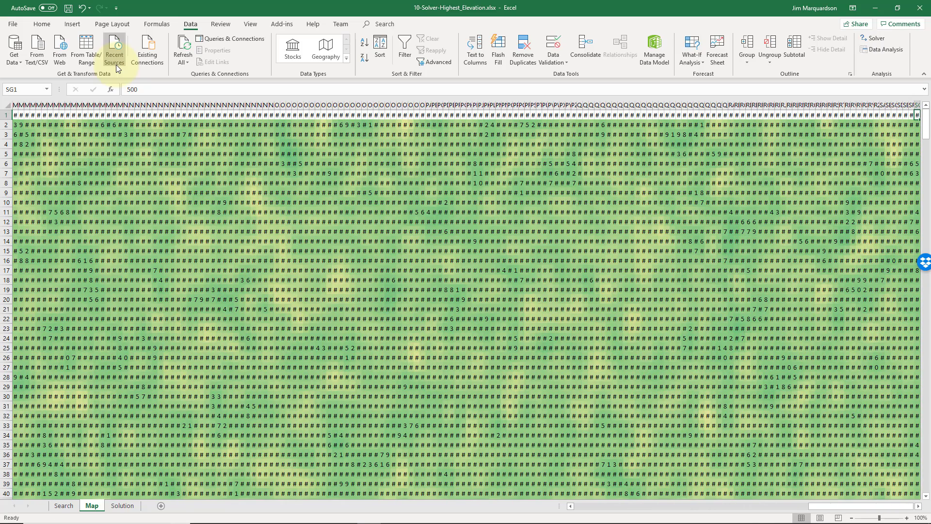
double_click(142, 90)
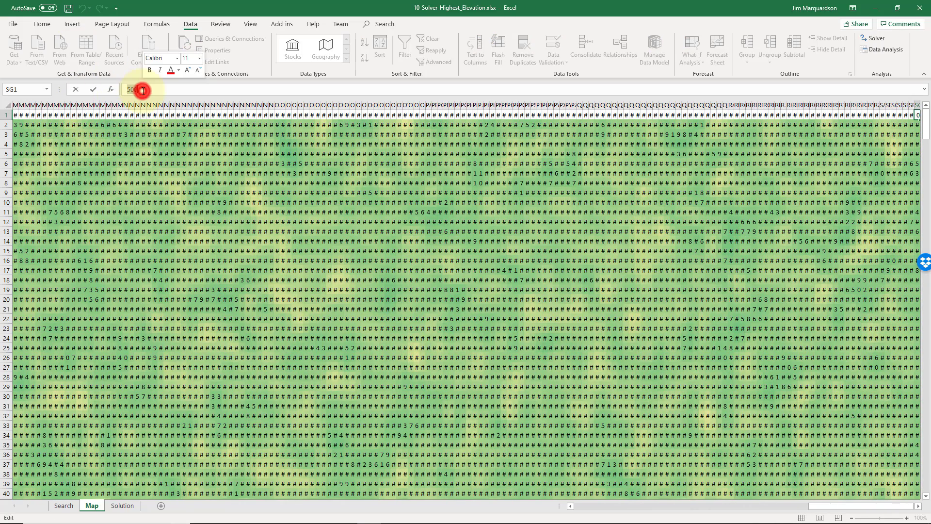
left_click(117, 194)
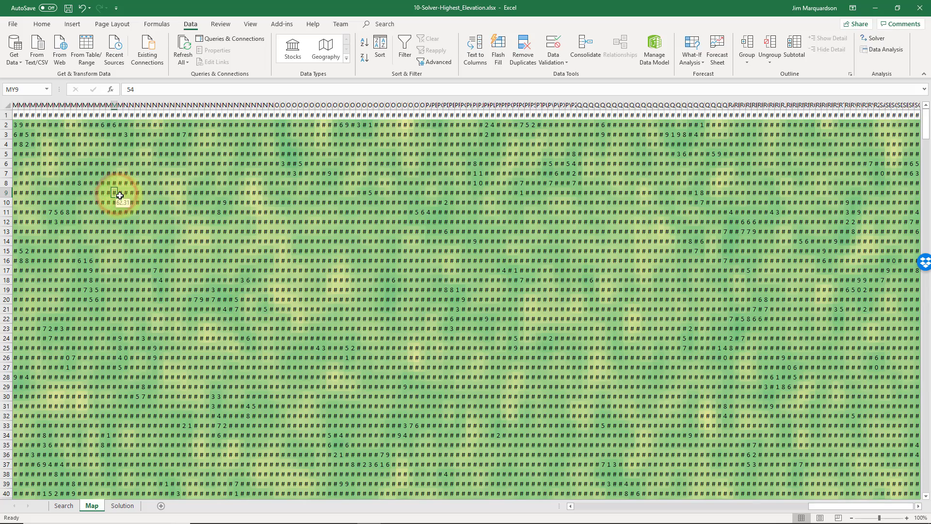
Inspect the Map sheet's Y coordinates in column A down to the last row, and return to cell A1
key("ctrl+Home")
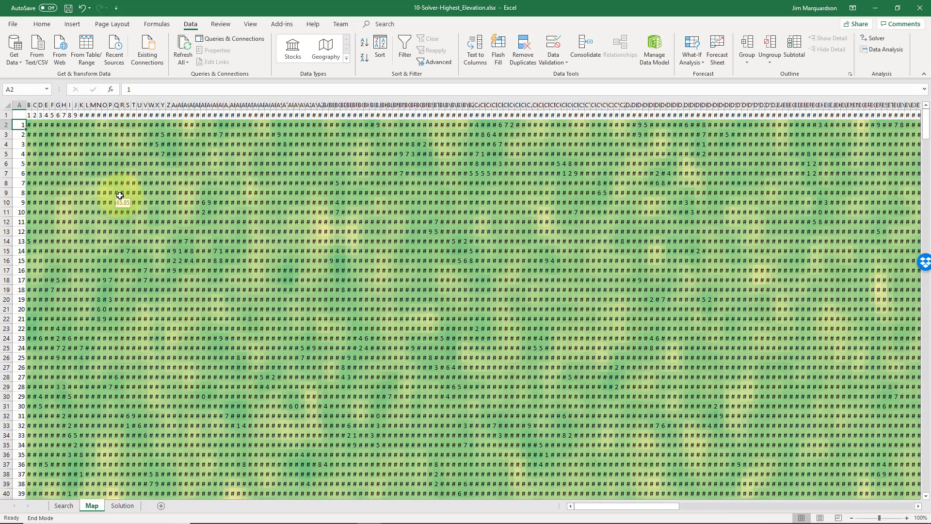
key("Down")
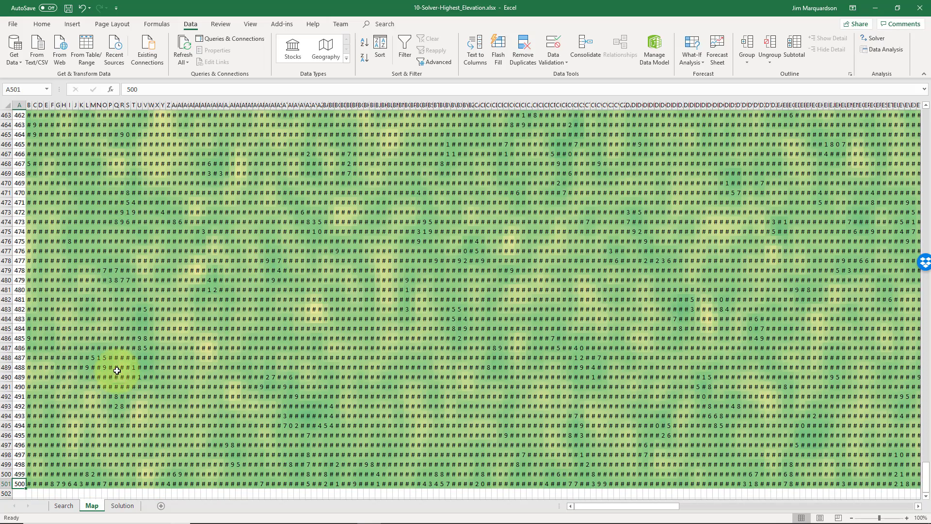
key("ctrl+Home")
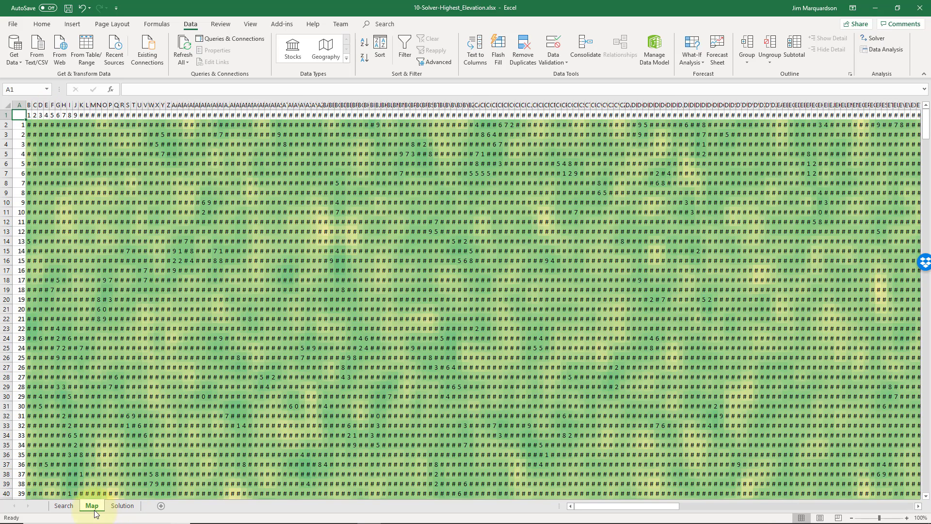
Set up Solver on the Search sheet to maximize elevation cell B5 by changing the coordinate cells B3:B4
left_click(34, 116)
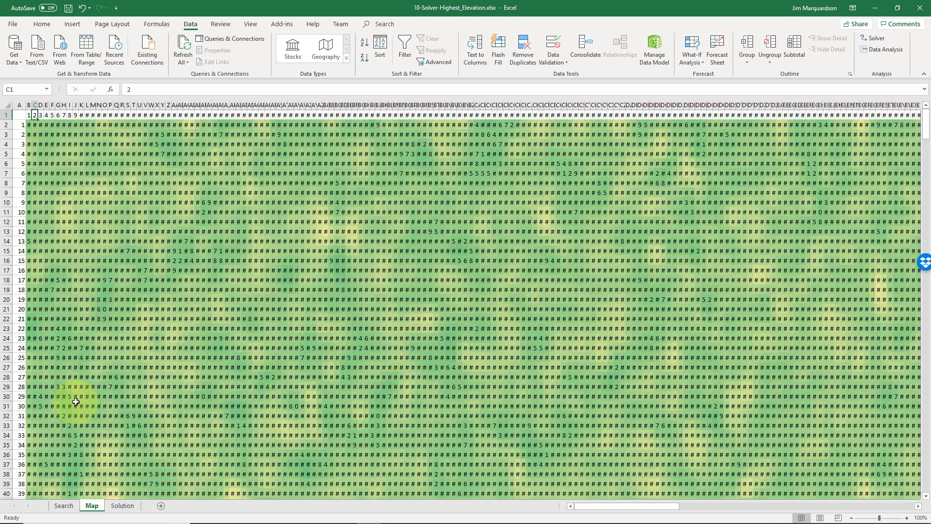
left_click(65, 506)
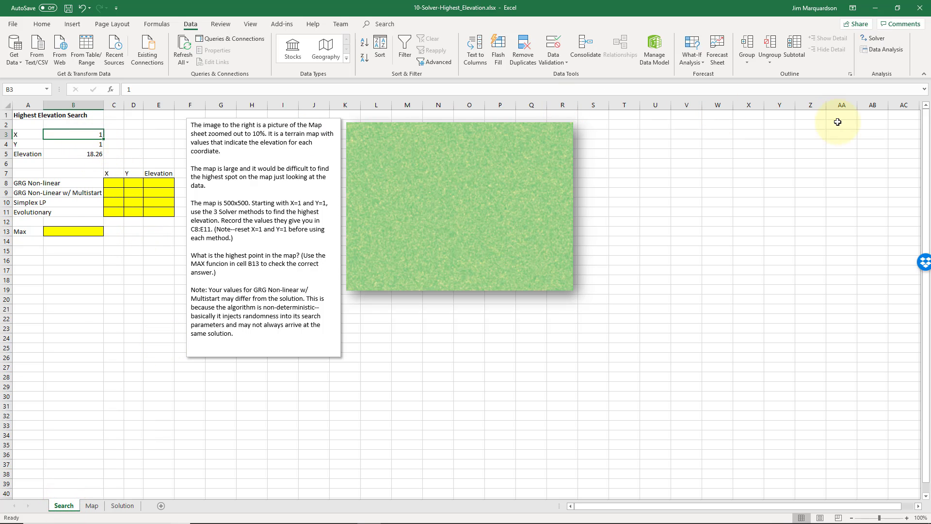
left_click(875, 37)
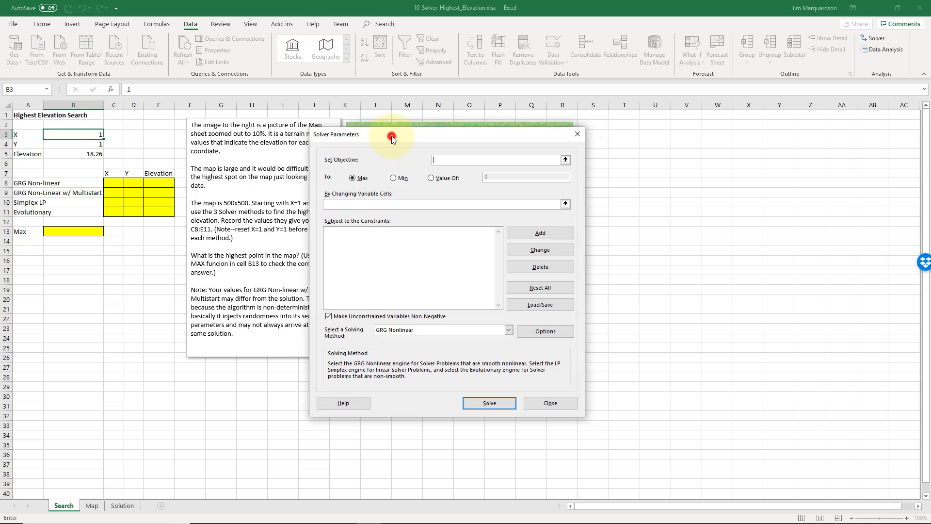
left_click(85, 155)
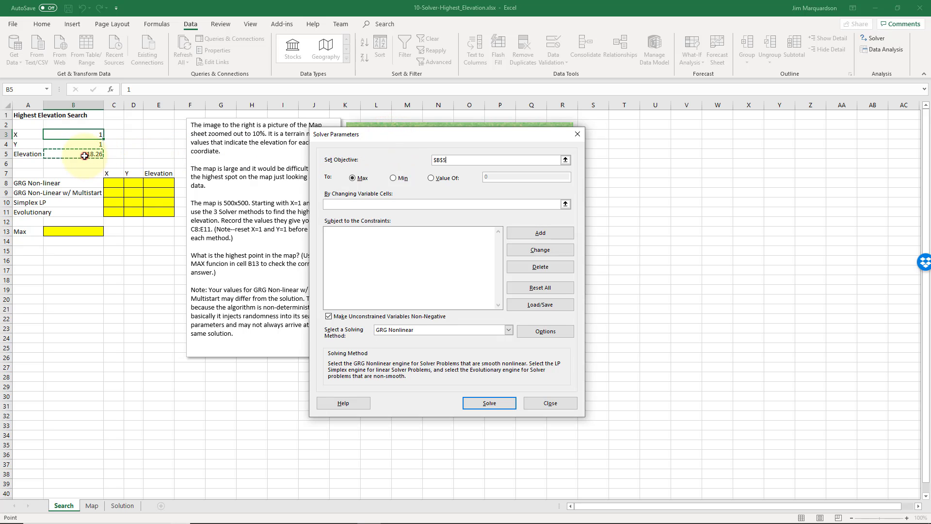
left_click(355, 204)
left_click_drag(86, 134, 77, 140)
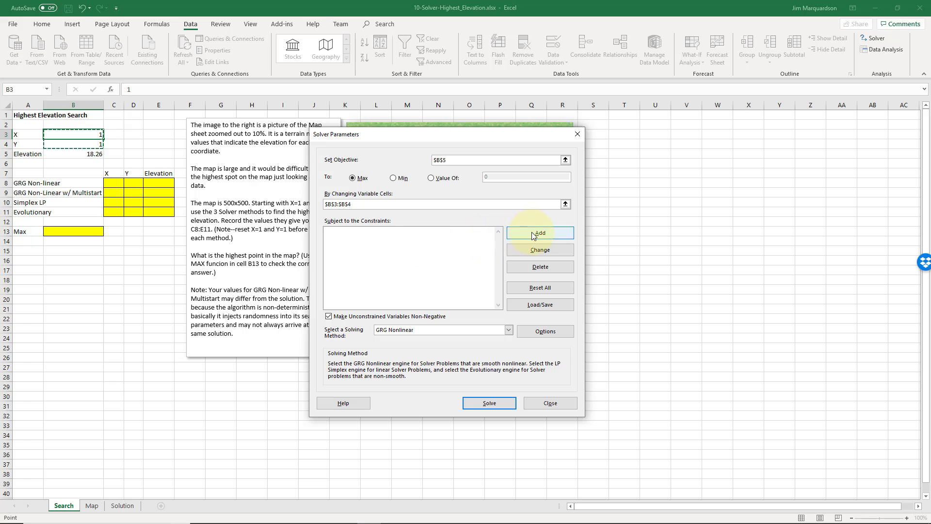
Add a Solver constraint limiting cells B3:B4 to less than or equal to 500
left_click(532, 232)
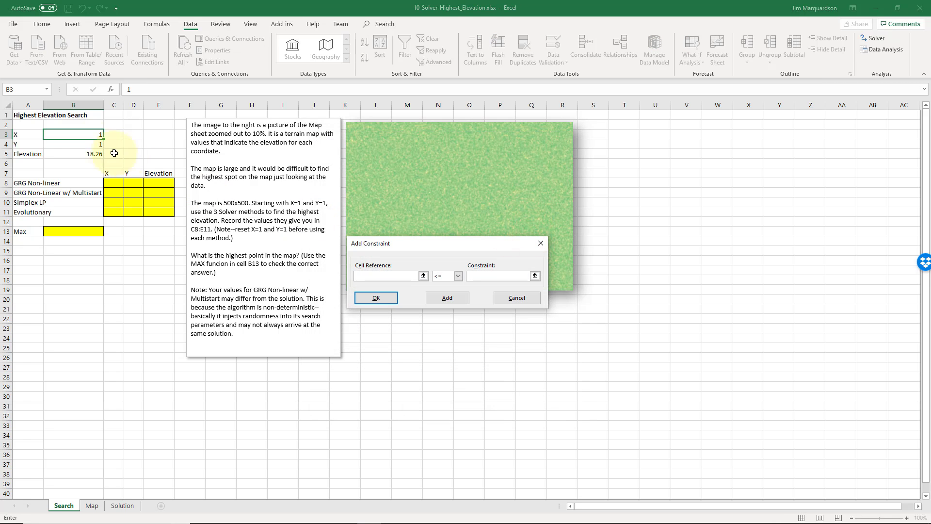
left_click_drag(84, 134, 70, 142)
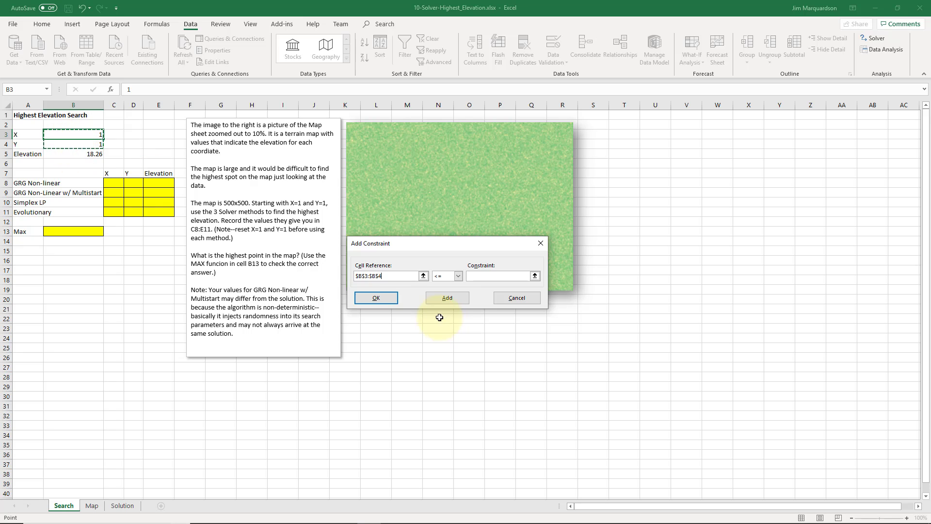
left_click(481, 276)
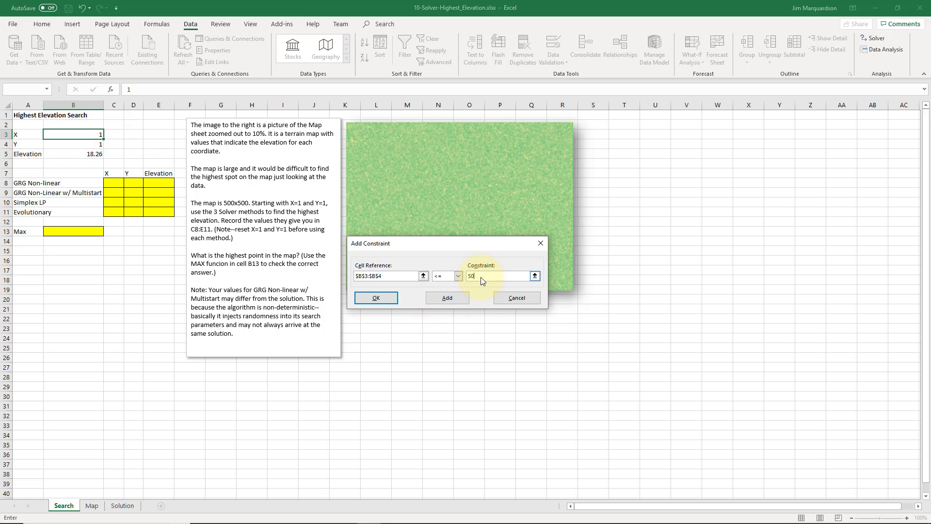
left_click(446, 298)
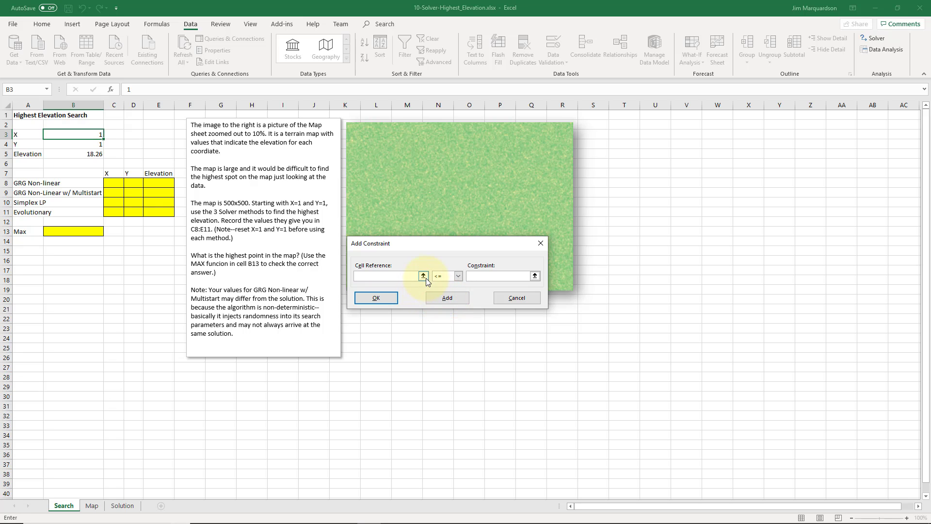
Add a second constraint requiring B3:B4 to be integers, and return to the Solver parameters
left_click_drag(92, 136, 91, 143)
left_click(448, 277)
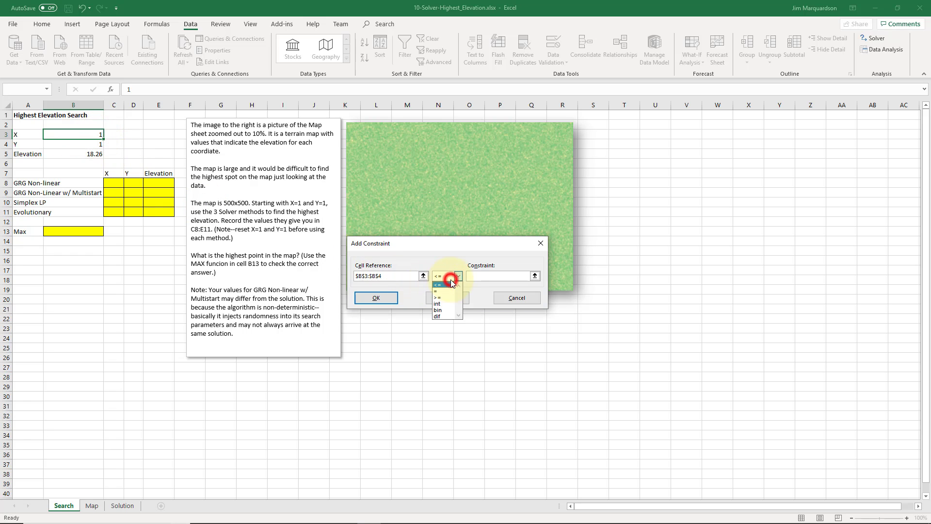
left_click(447, 305)
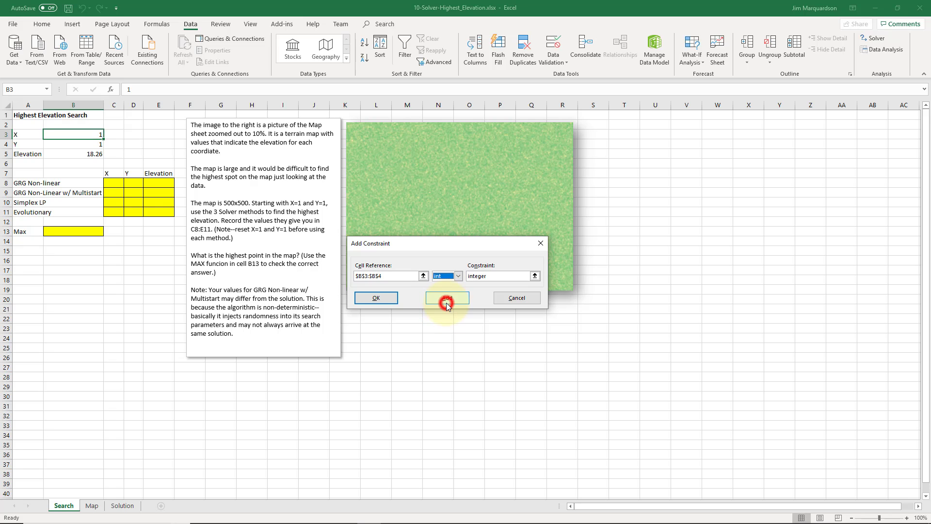
left_click(391, 297)
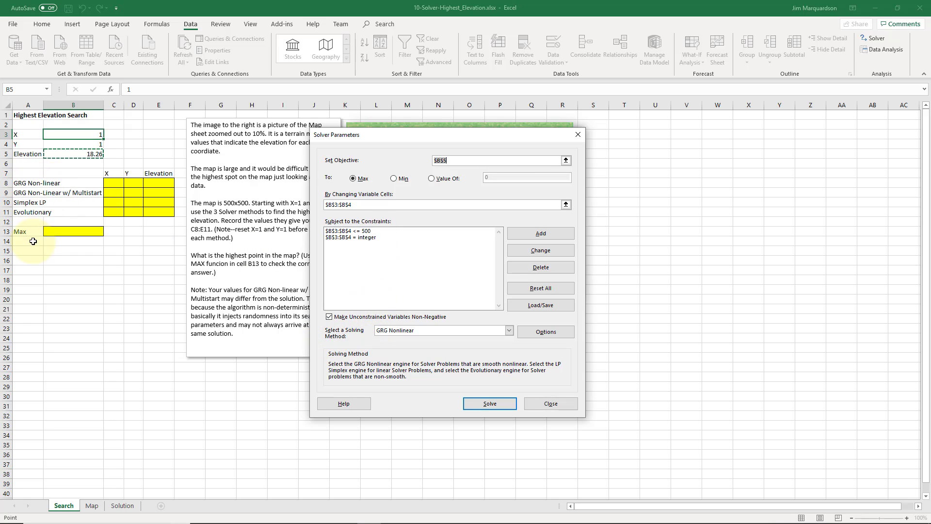
Solve with the GRG Nonlinear method with Use Multistart left off in its options, and keep the Solver solution
left_click(431, 334)
left_click(434, 338)
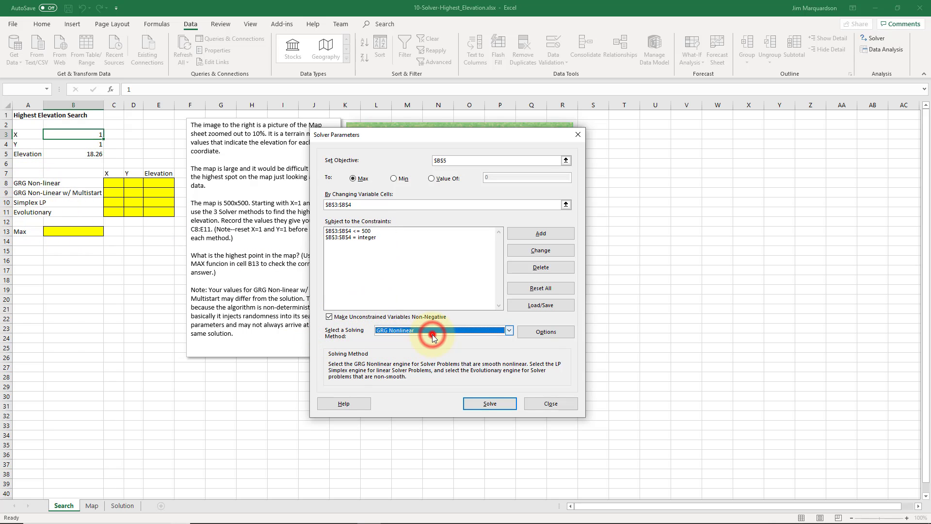
left_click(534, 330)
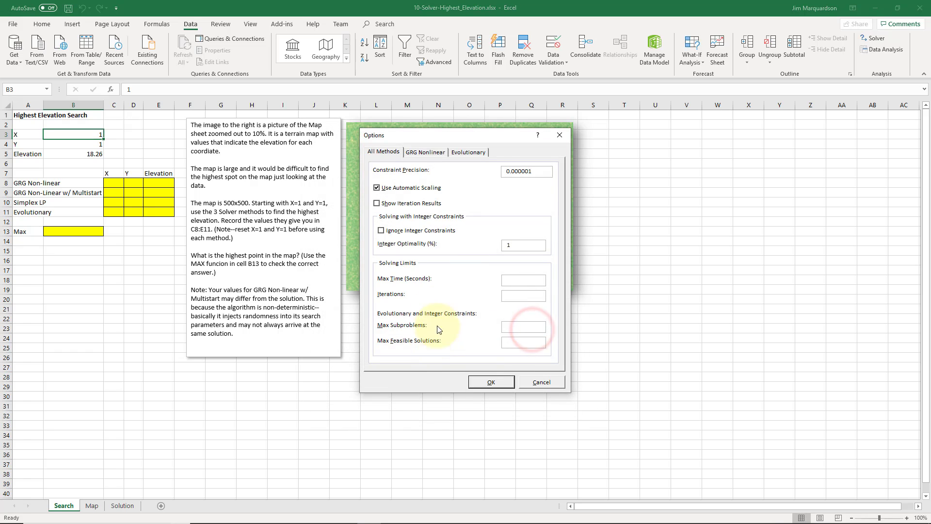
left_click(418, 152)
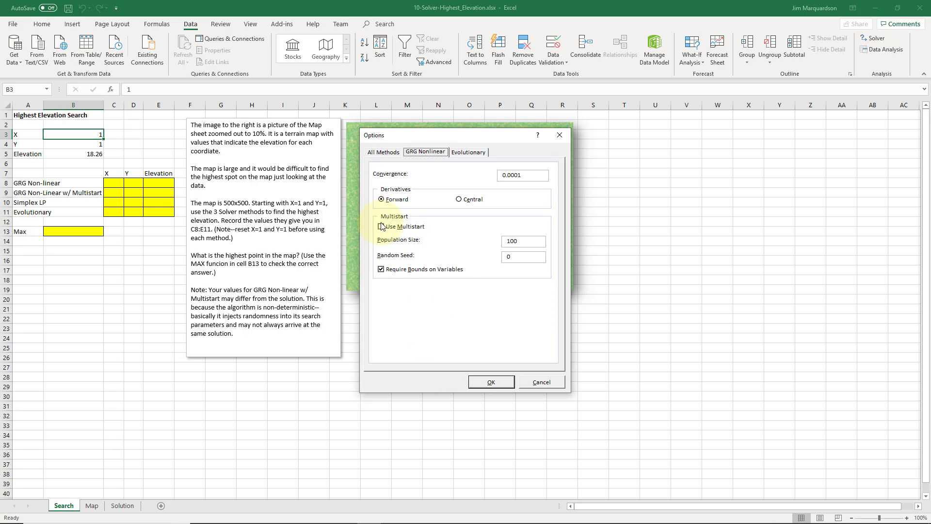
left_click(486, 383)
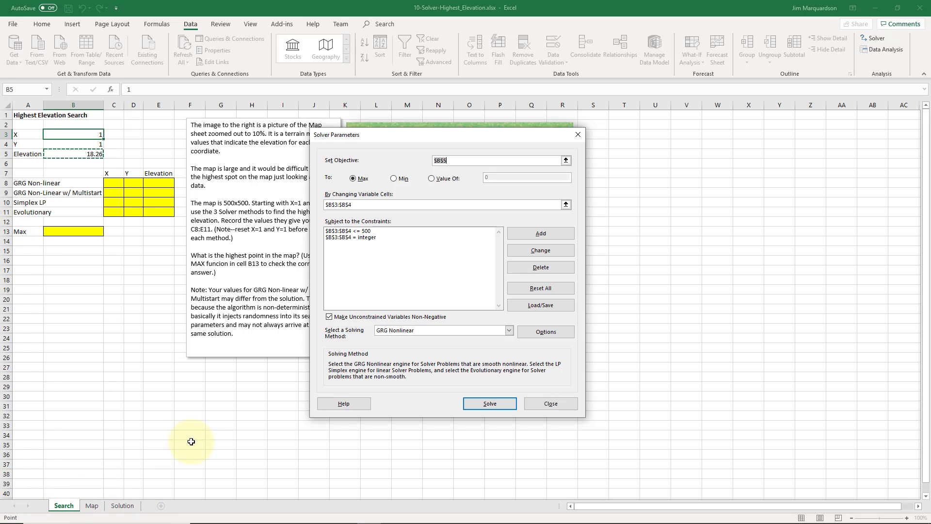
left_click(476, 404)
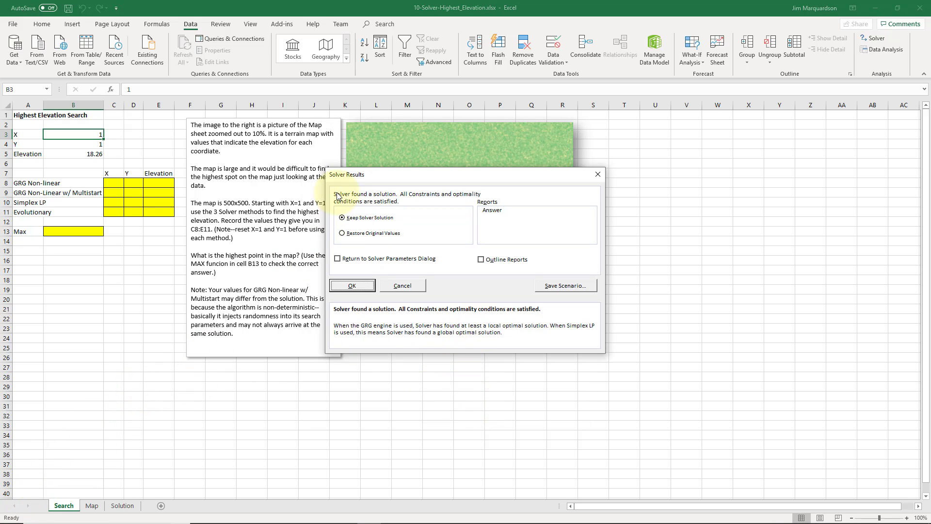
left_click(360, 290)
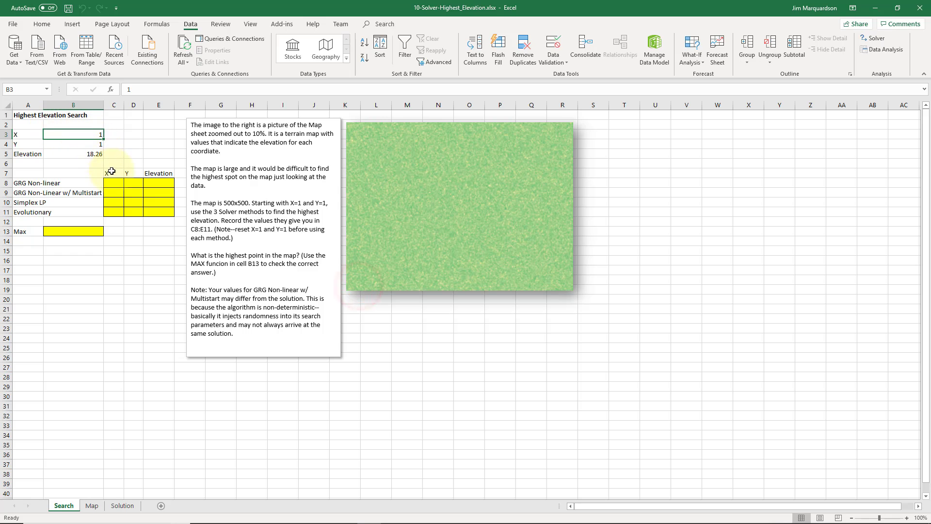
Record X 1, Y 1 and elevation 18.26 in the GRG Non-linear row, cells C8:E8
left_click(115, 179)
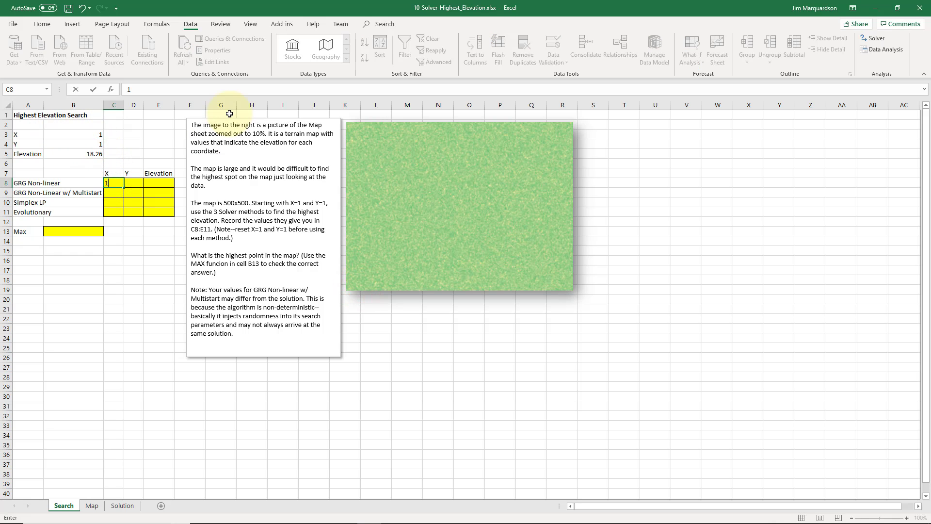
type("1")
key("Tab")
type("1")
key("Tab")
type("18")
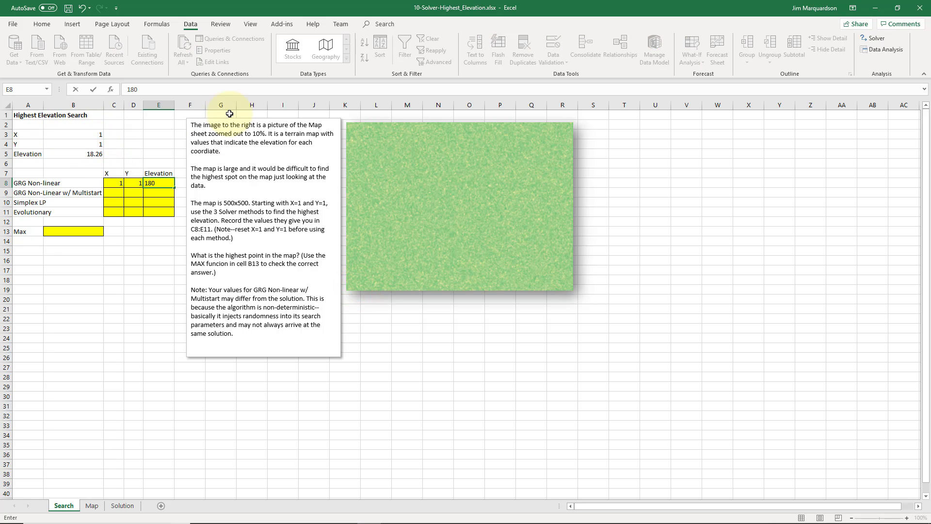
type(".26")
key("Return")
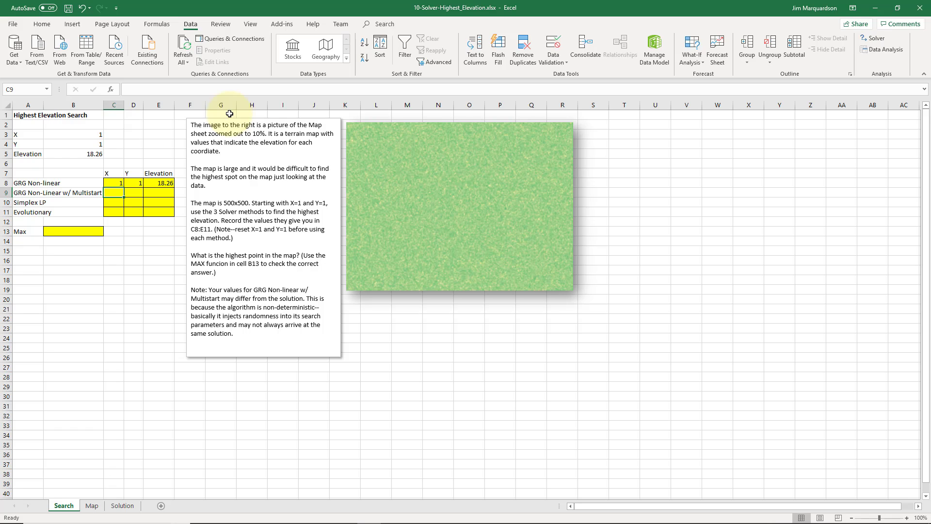
key("Right")
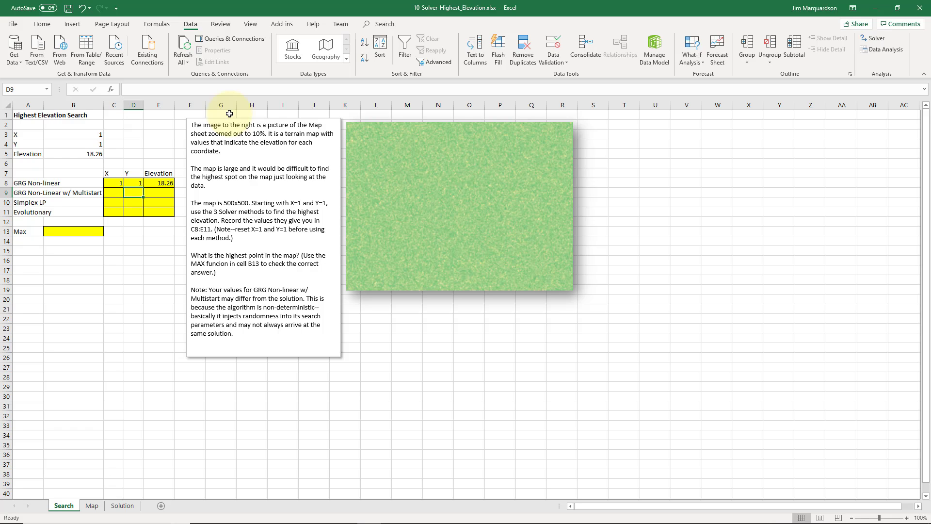
key("Left")
key("Left")
key("Left")
key("Right")
key("Left")
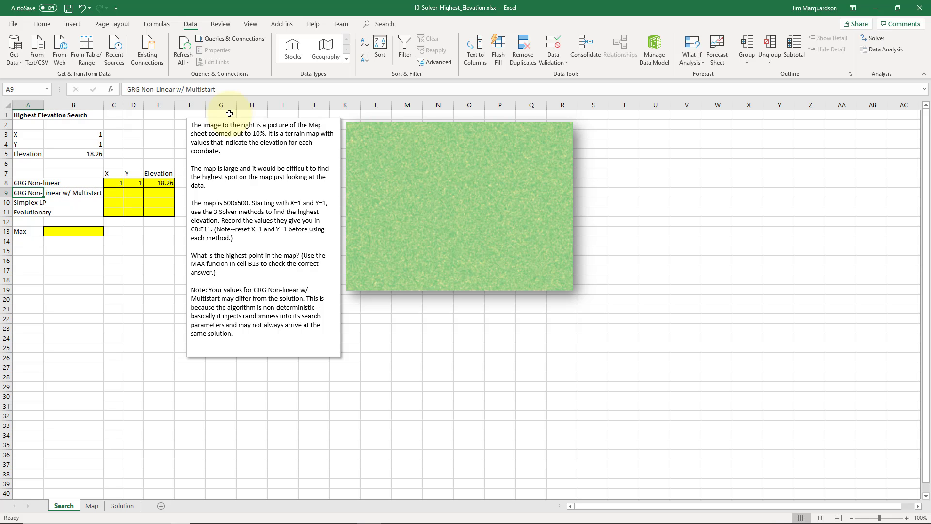
key("Right")
key("Left")
left_click(114, 193)
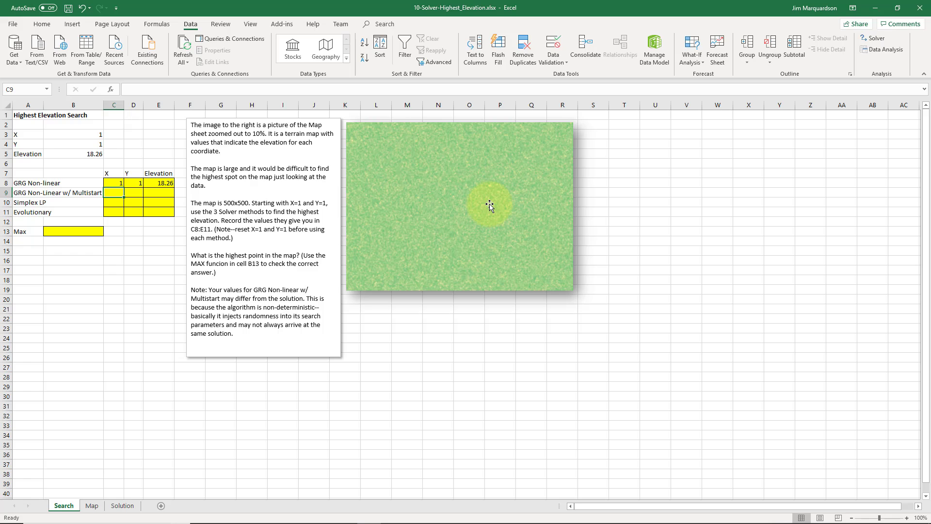
Enable Use Multistart in Solver's GRG Nonlinear options, solve again and keep the Solver solution
left_click(873, 38)
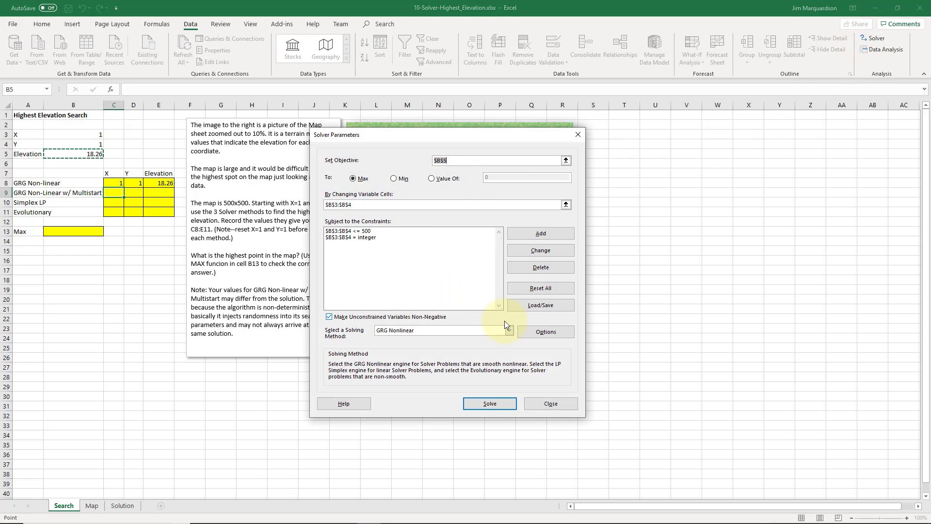
left_click(531, 332)
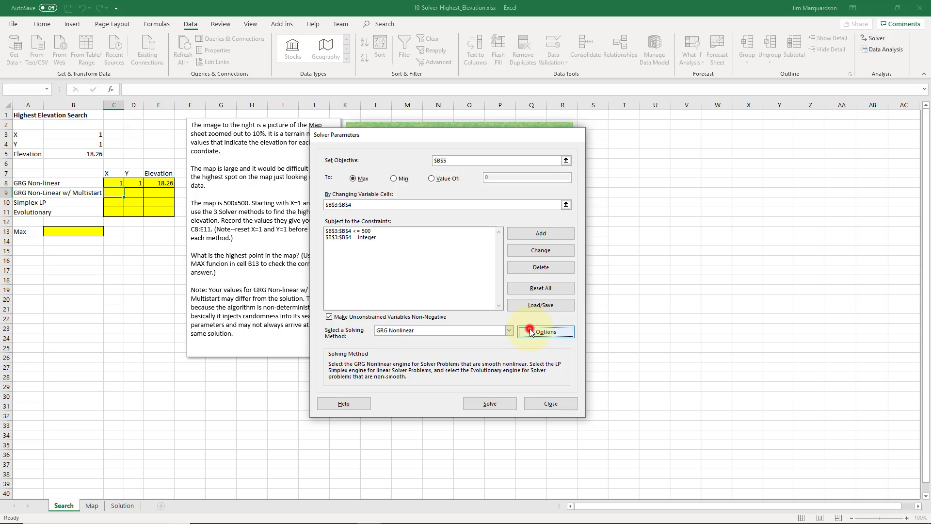
left_click(439, 153)
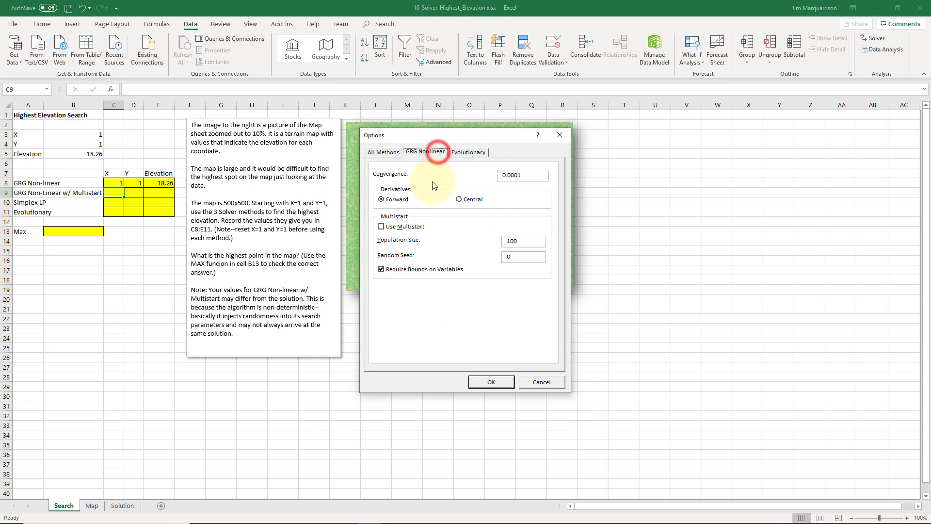
left_click(381, 226)
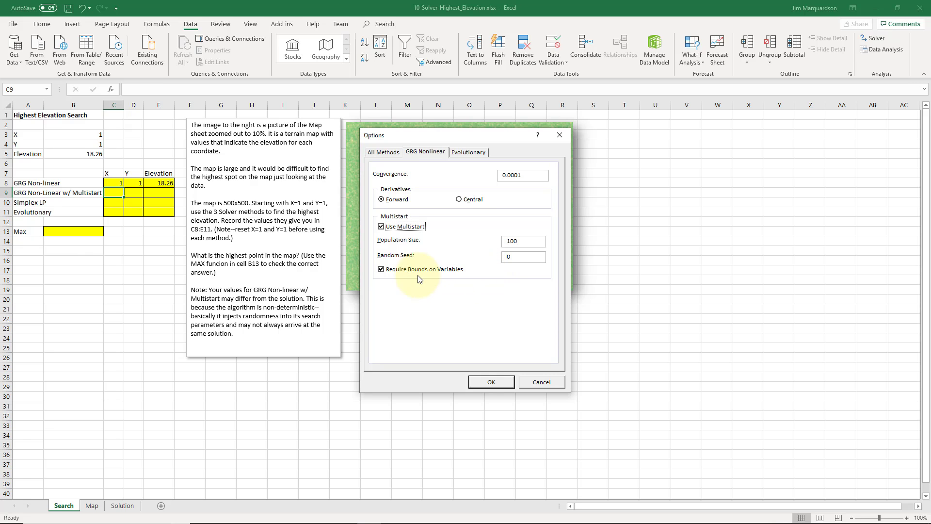
left_click(488, 384)
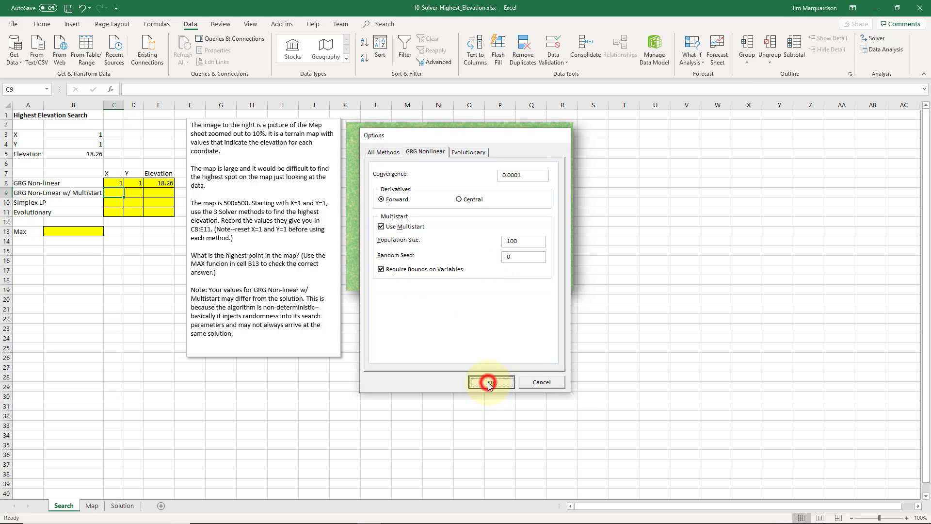
left_click(490, 403)
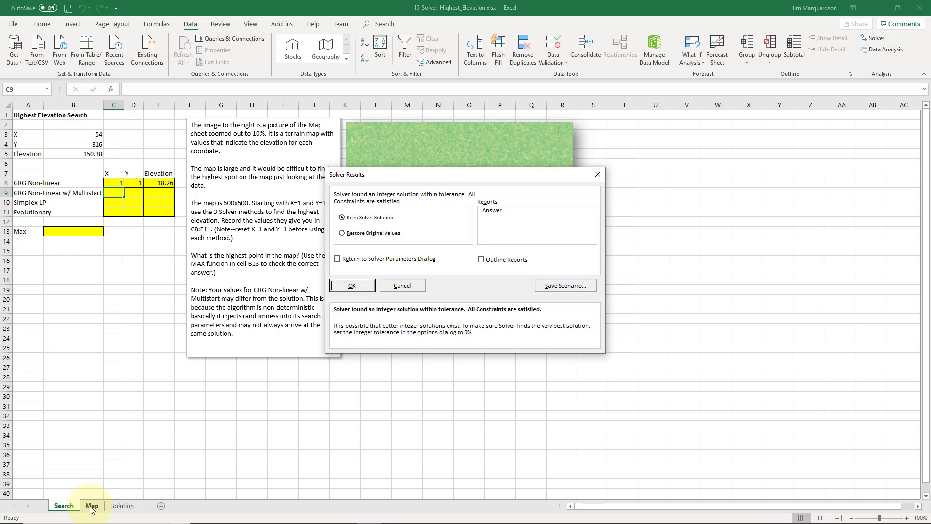
left_click(367, 284)
Record X 54, Y 316 and elevation 150.38 in the GRG Non-Linear w/ Multistart row, and move to cell C10
left_click(112, 192)
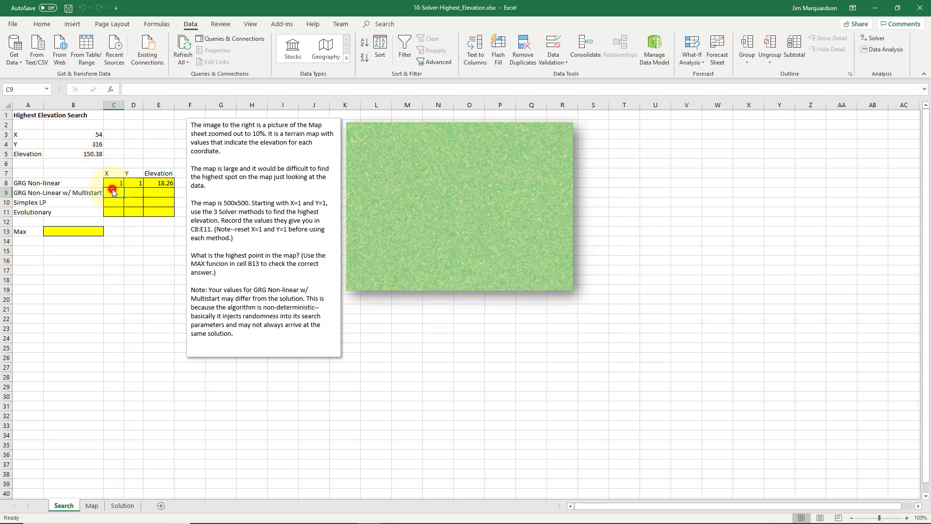
type("54")
key("Tab")
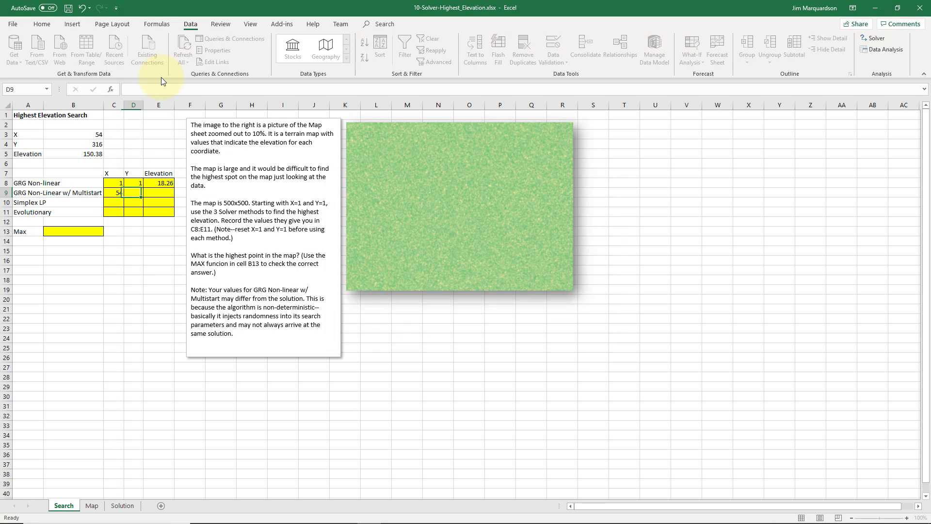
type("316")
key("Tab")
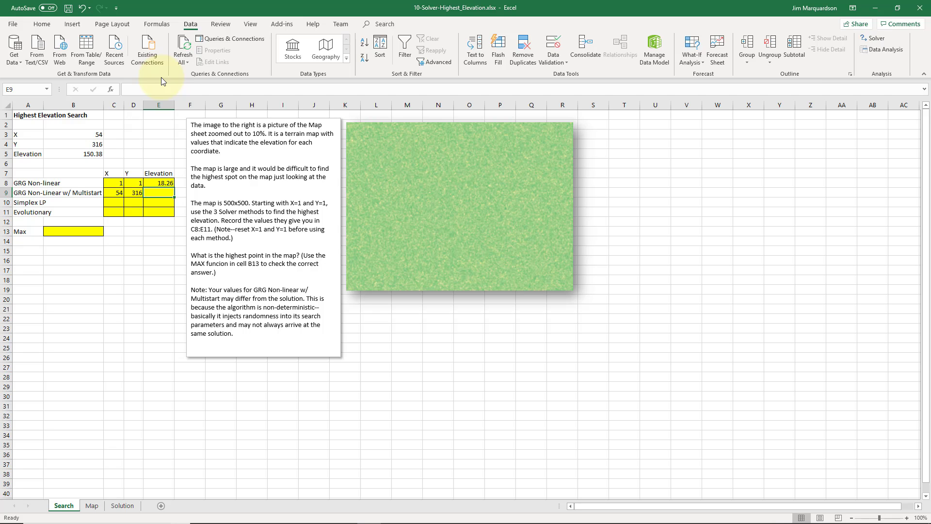
type("=B5")
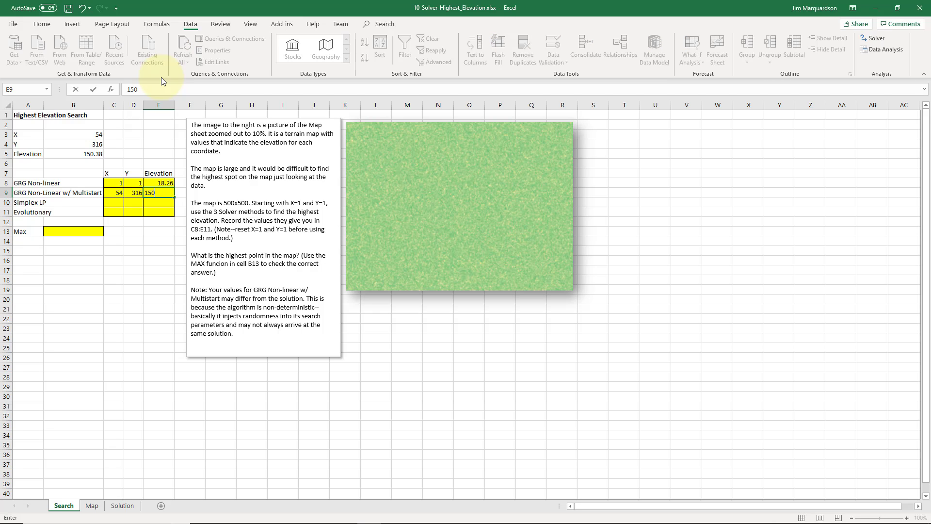
key("Return")
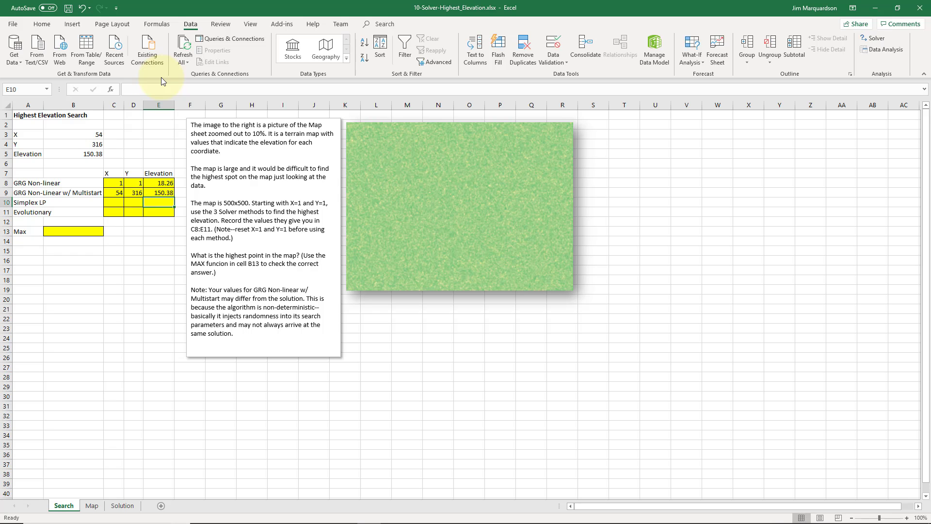
key("Up")
key("Left")
key("Left")
key("Down")
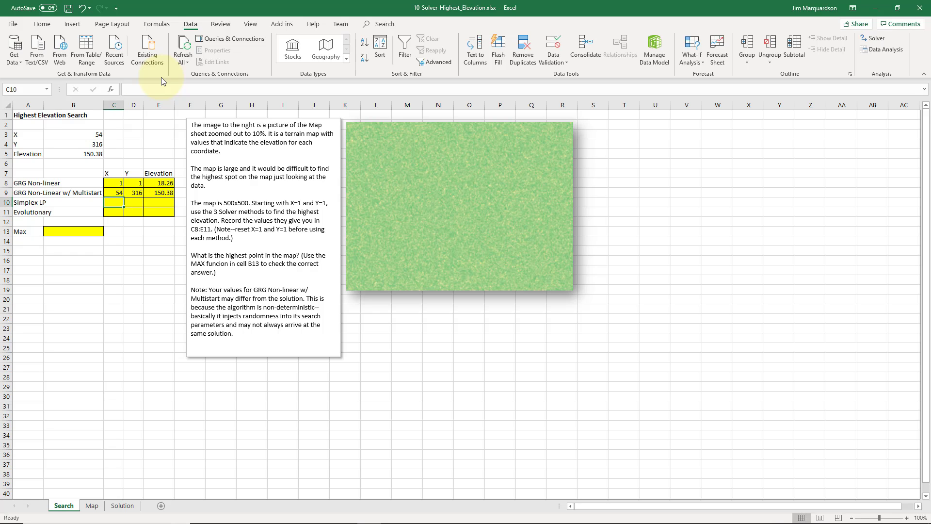
Reset X and Y in cells B3 and B4 to 1, and move to cell C10 in the Simplex LP row
left_click(90, 136)
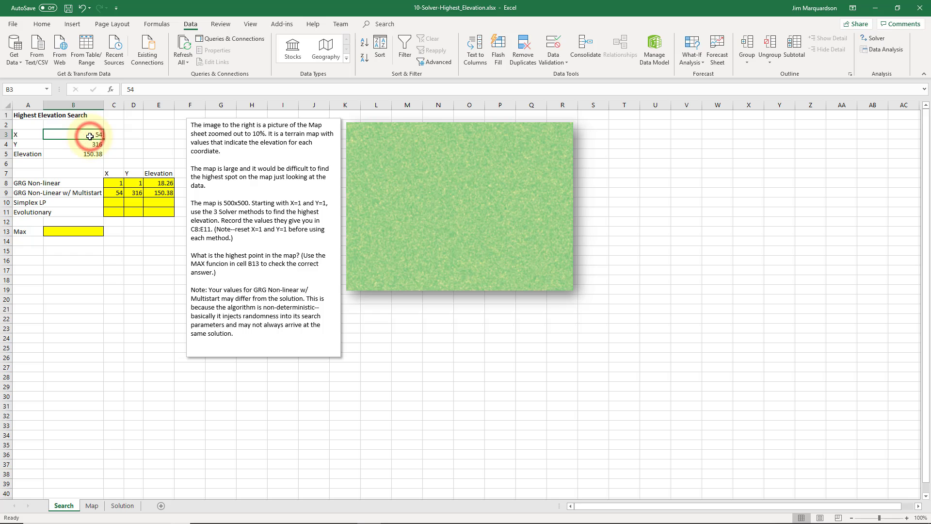
type("1")
key("Return")
type("1")
key("Return")
key("Down")
key("Down")
key("Down")
key("Down")
key("Down")
key("Right")
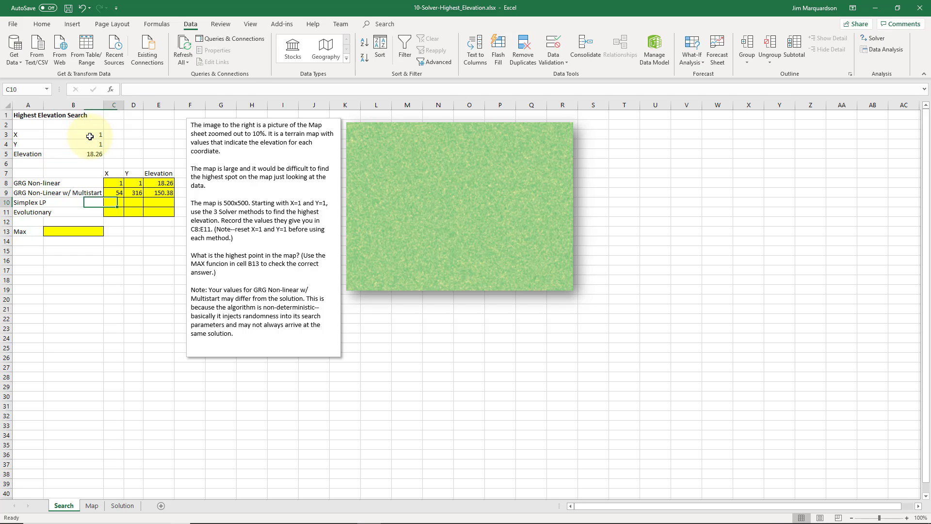
Try to solve with the Simplex LP method, keeping Solver's options as they are, and dismiss the Solver results
left_click(868, 39)
left_click(506, 331)
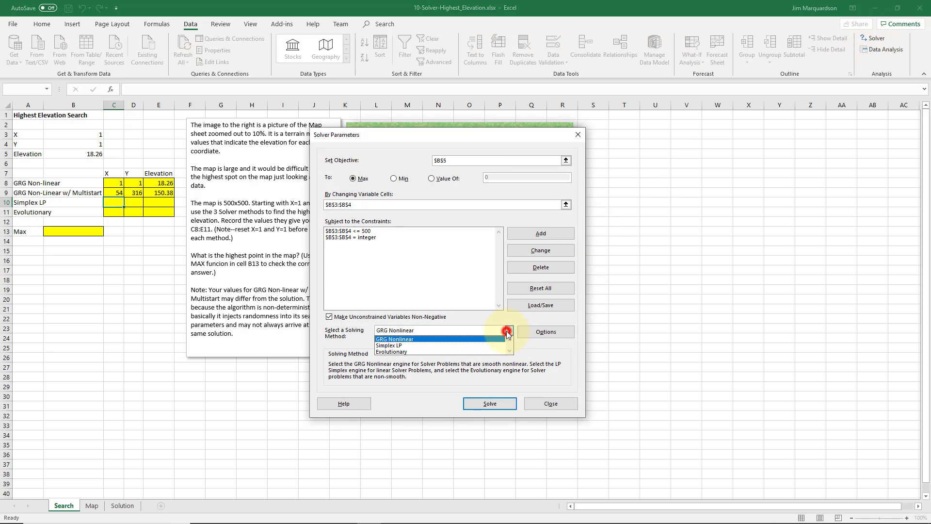
left_click(481, 345)
left_click(533, 332)
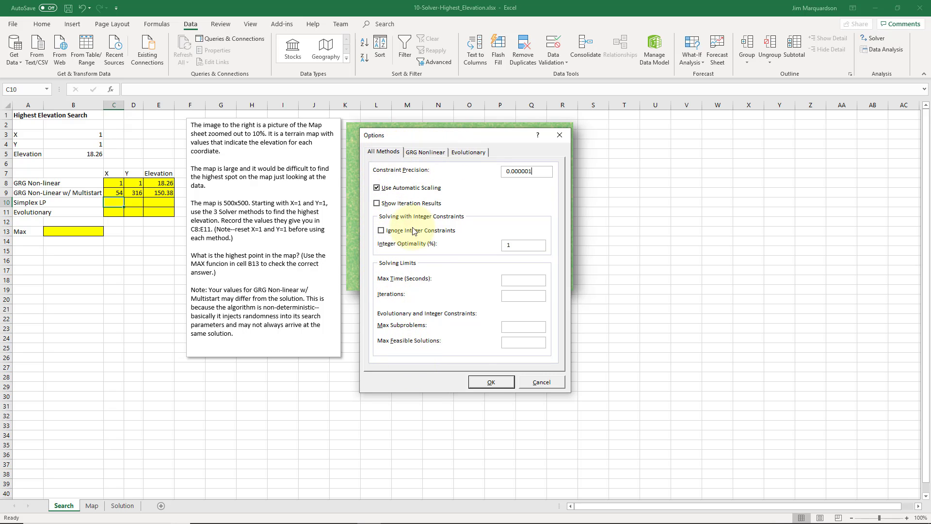
left_click(487, 383)
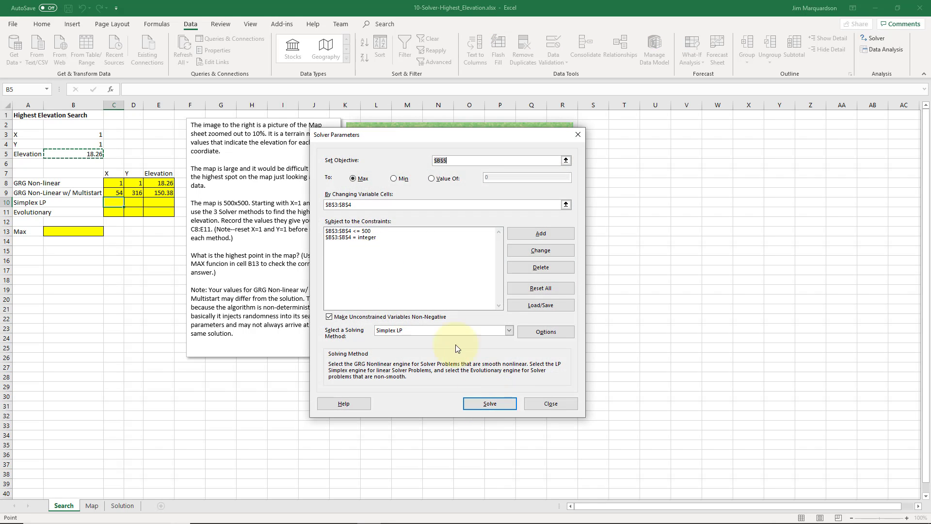
left_click(474, 402)
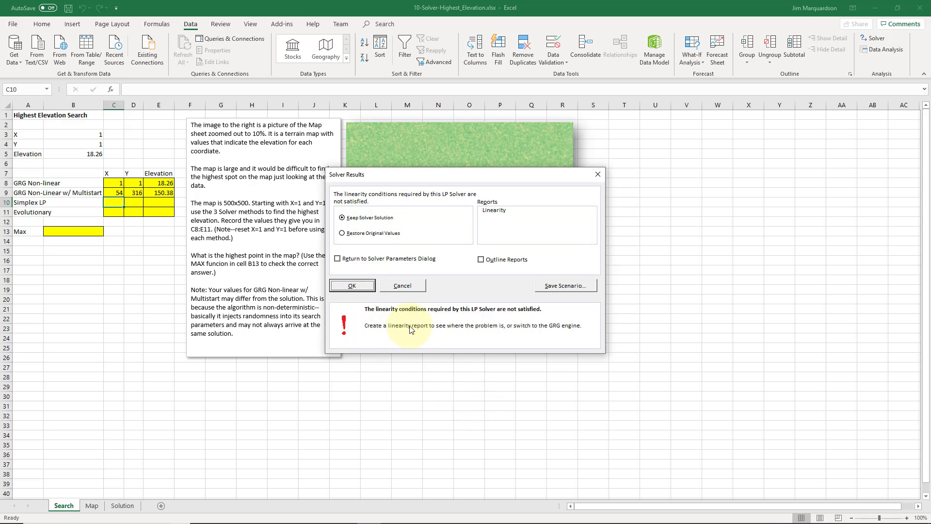
left_click(597, 174)
Record "No answer" in cell C10 for the Simplex LP method
left_click(115, 204)
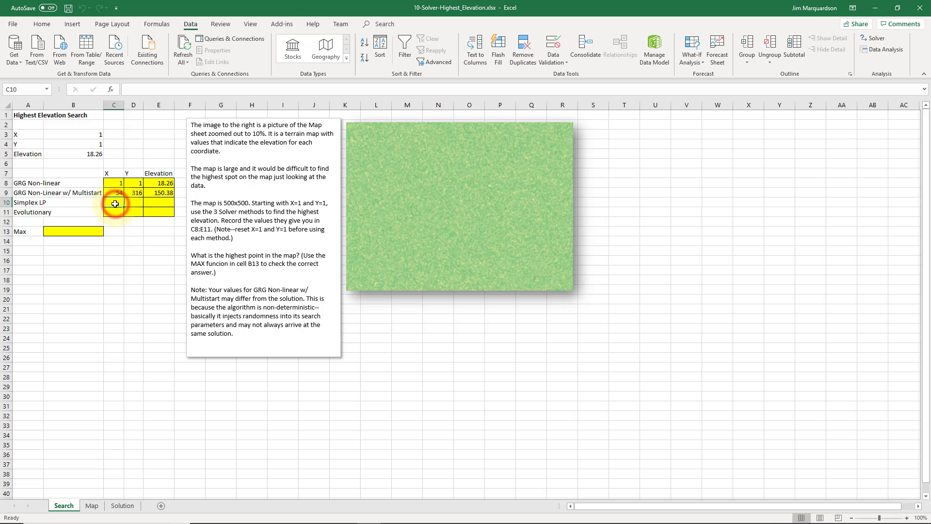
type("No answer")
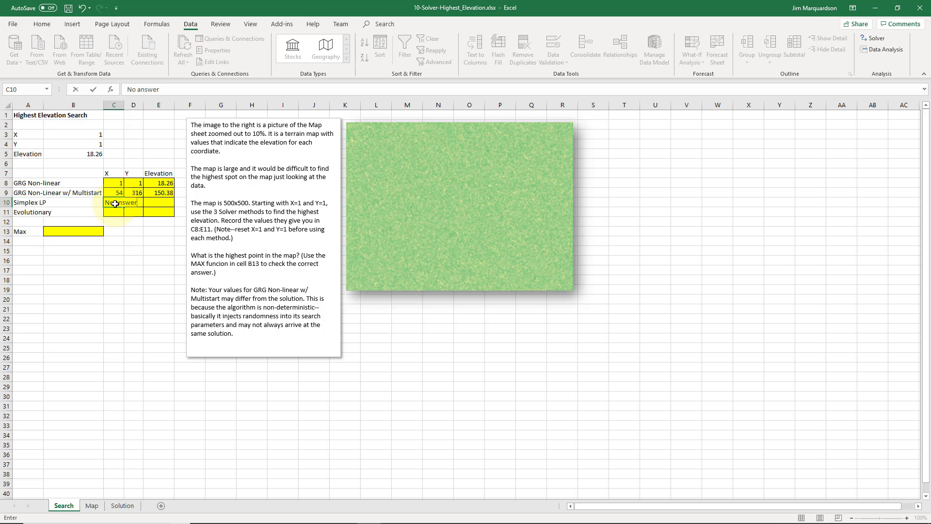
key("Return")
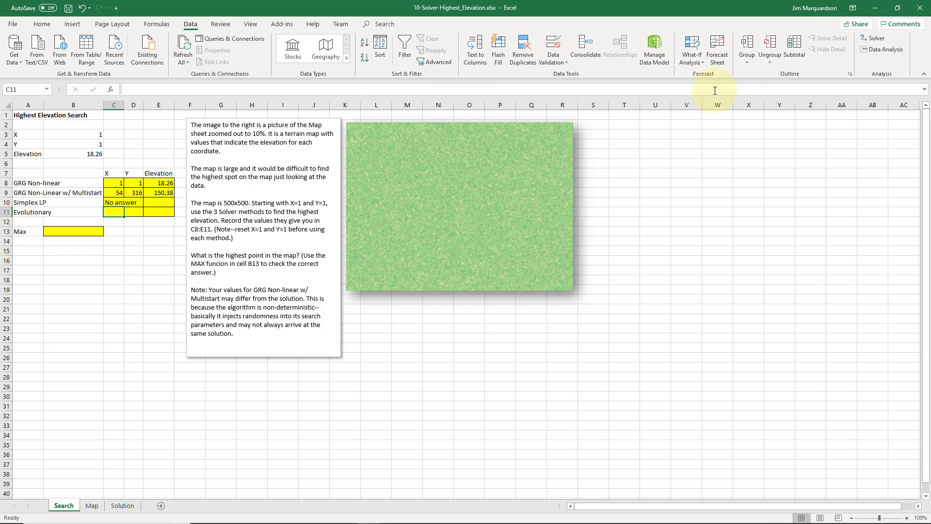
Solve with the Evolutionary method, reviewing its mutation rate and population size options without changing them, and keep the Solver solution
left_click(875, 40)
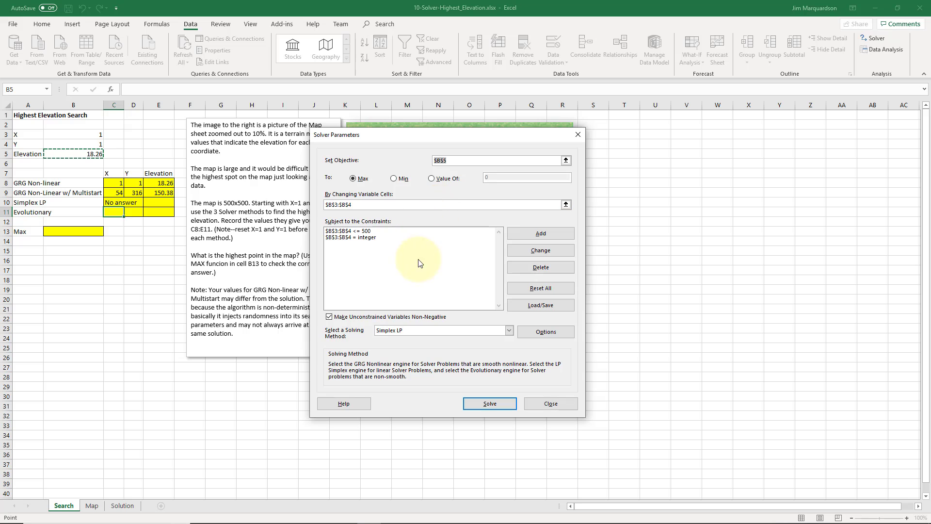
left_click(494, 330)
left_click(479, 352)
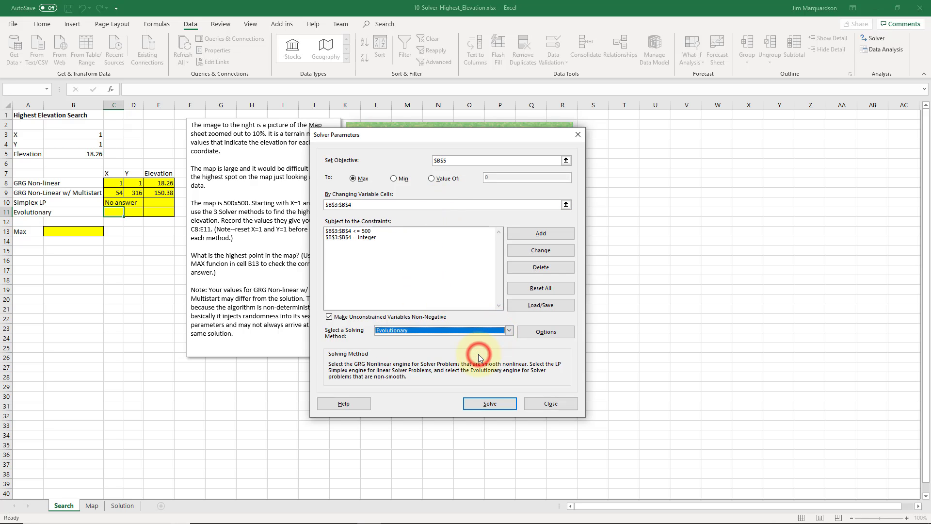
left_click(533, 331)
left_click(467, 154)
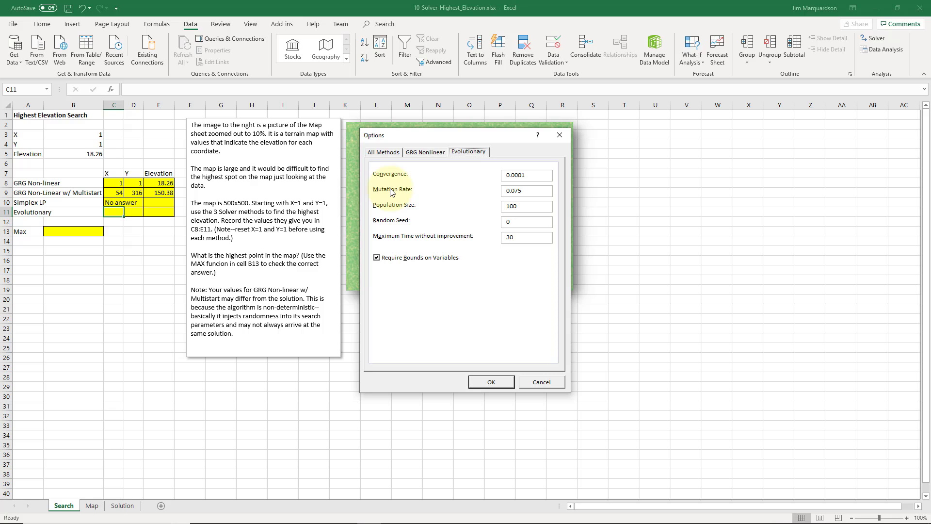
left_click(529, 196)
left_click(540, 206)
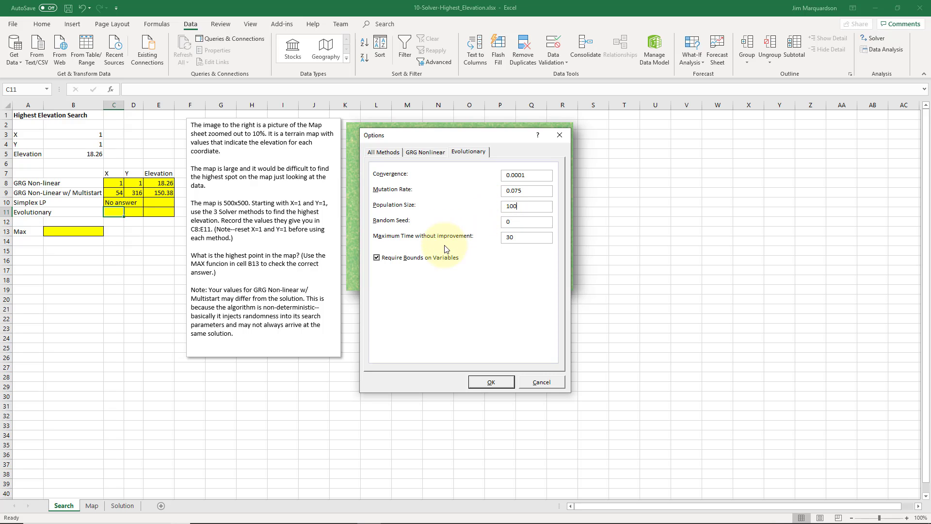
left_click(491, 383)
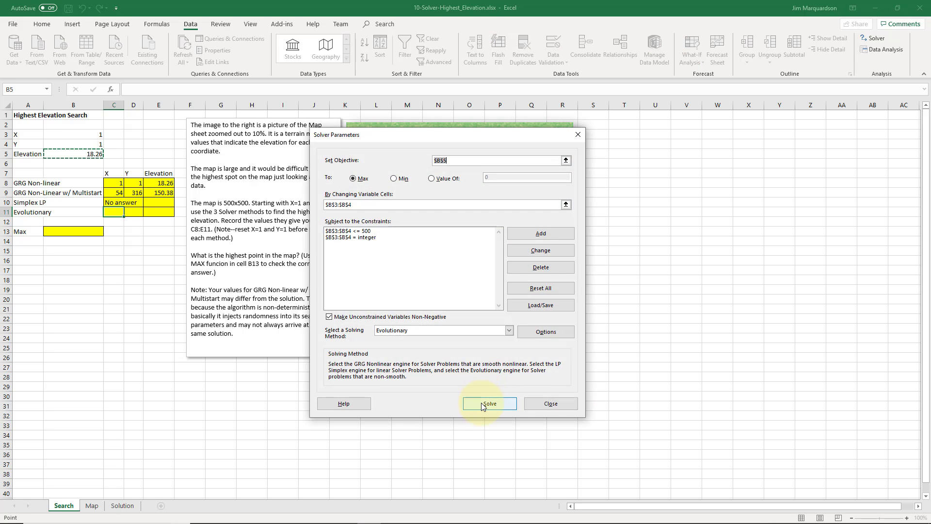
left_click(487, 403)
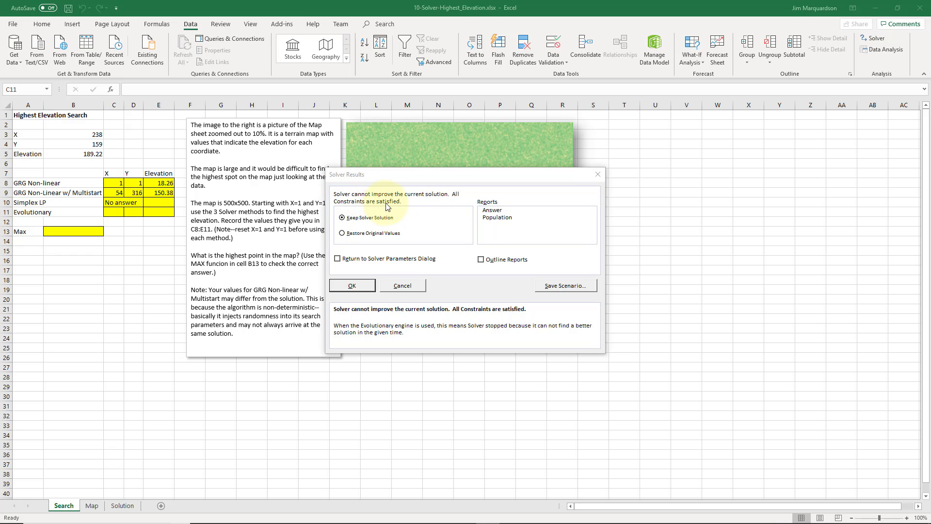
left_click(352, 286)
Record X 238, Y 159 and elevation 189.22 in the Evolutionary row, cells C11:E11
left_click(115, 212)
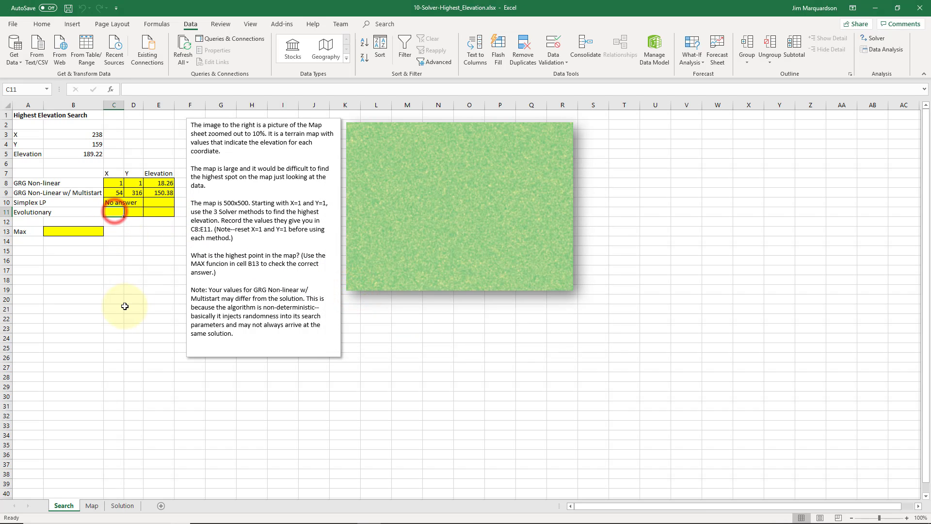
type("238")
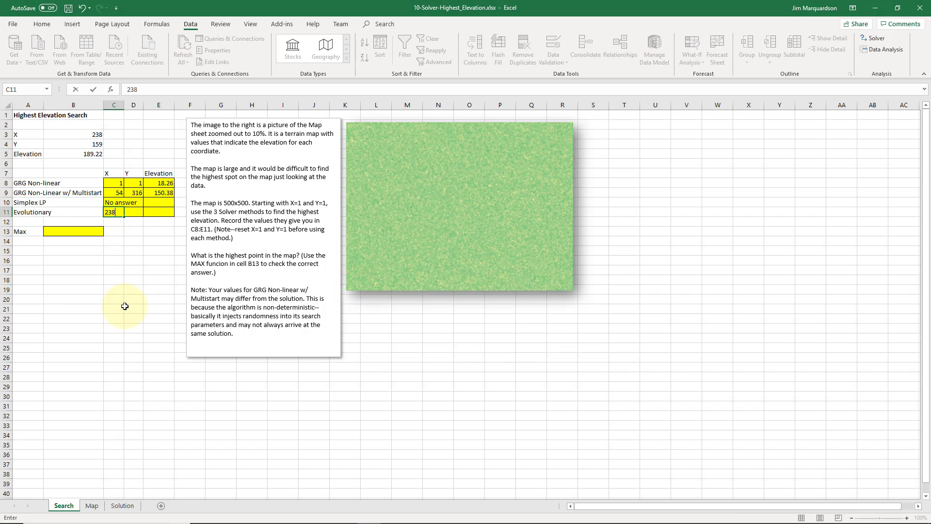
key("Tab")
type("15")
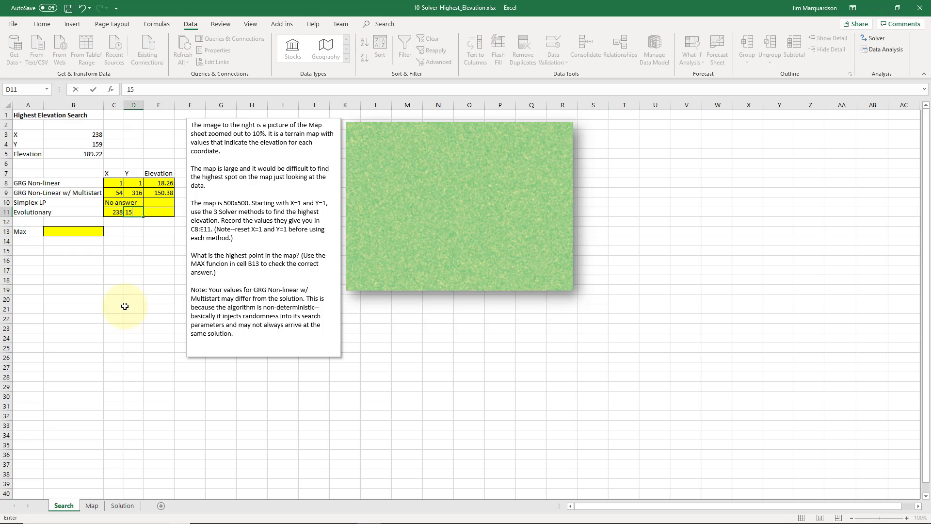
key("Tab")
type("1")
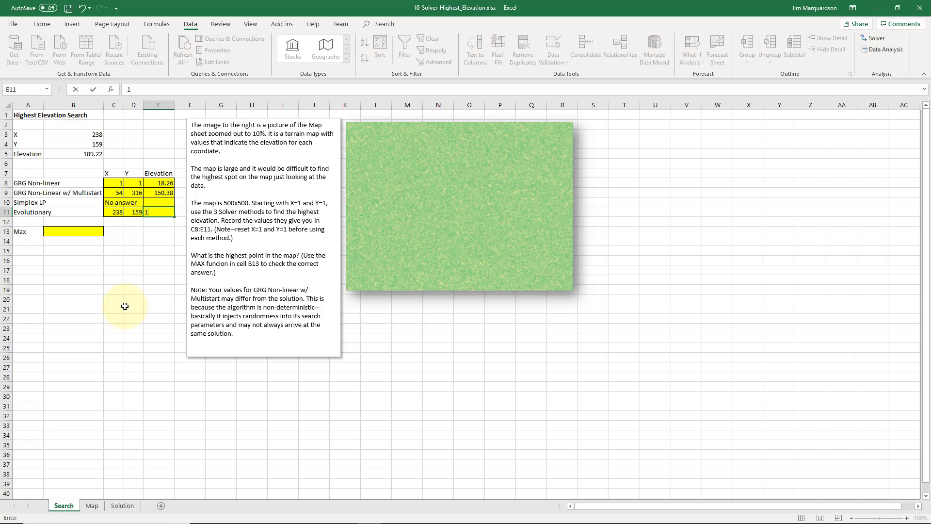
type("89.22")
key("Return")
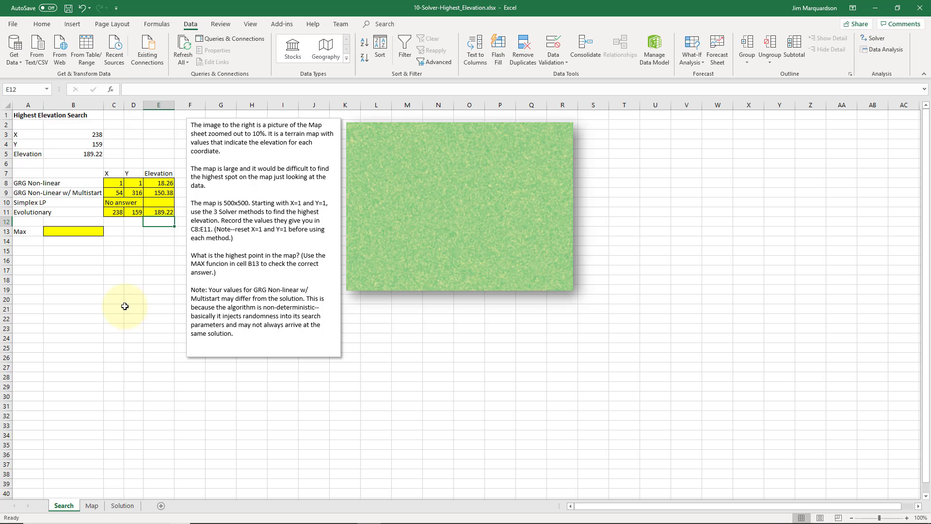
Enter =MAX(Map!B2:SG501) in cell B13 to calculate the map's true highest elevation
key("Left")
key("Left")
key("Left")
key("Down")
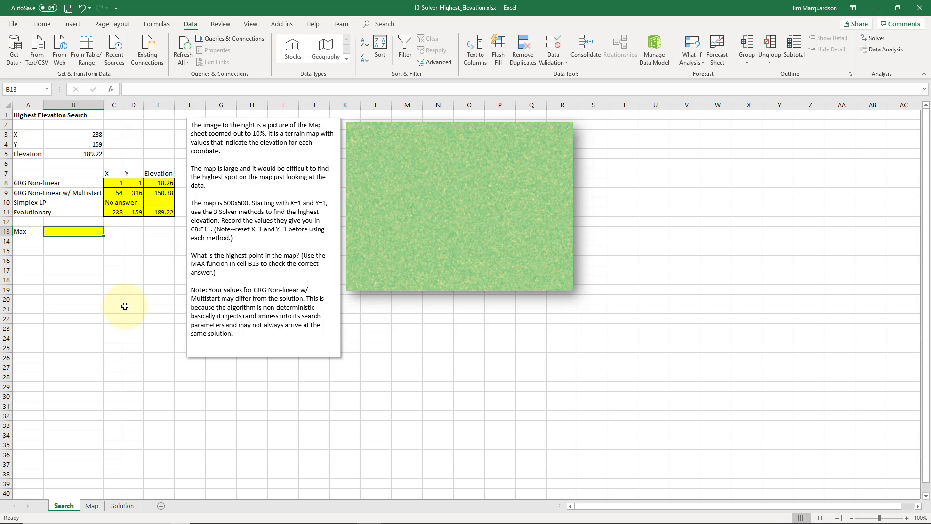
type("=")
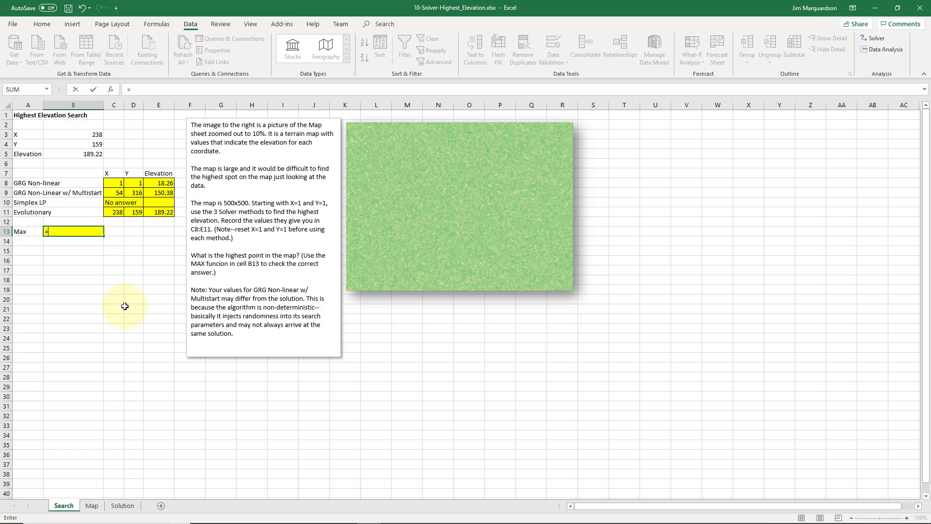
type("max(")
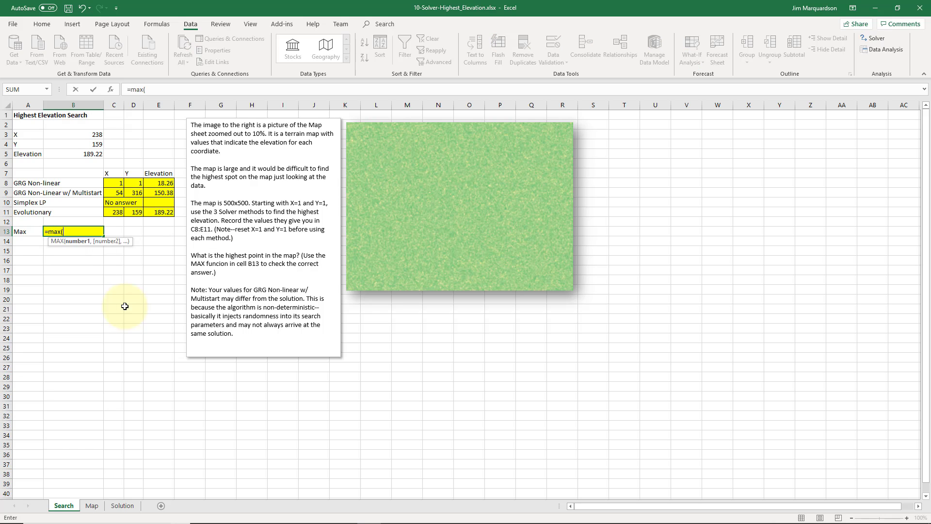
left_click(97, 508)
left_click(31, 127)
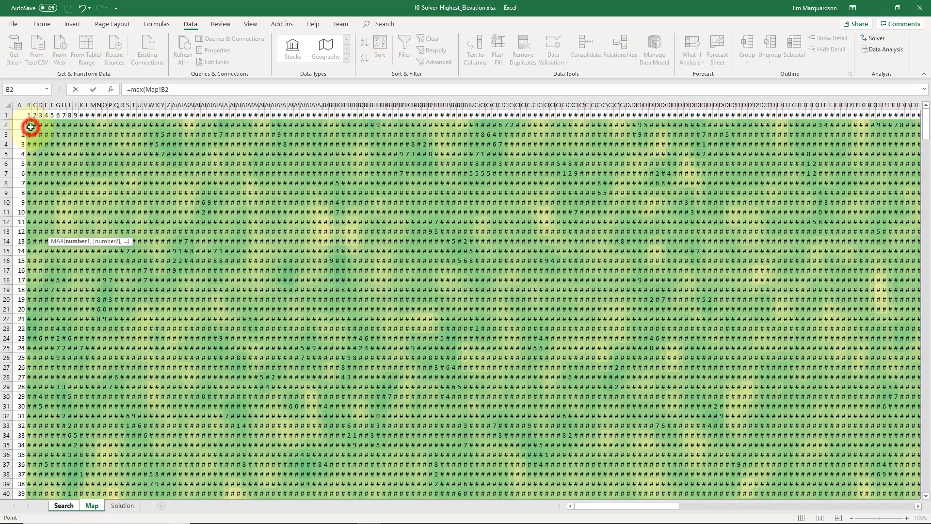
key("ctrl+shift+Right")
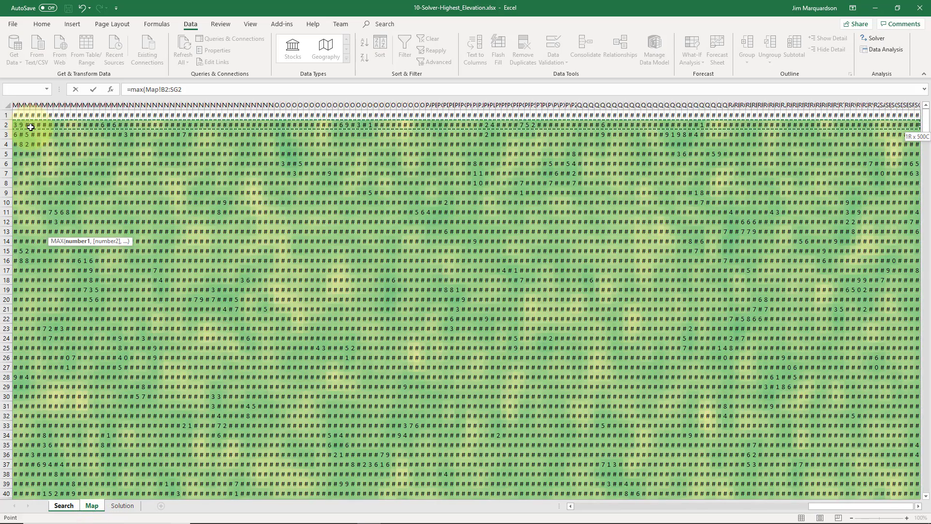
key("ctrl+shift+Down")
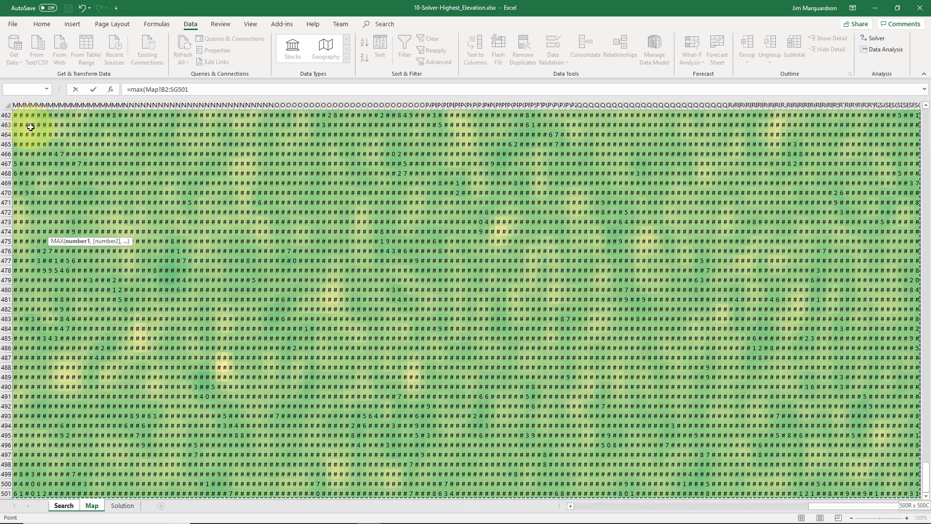
key("Return")
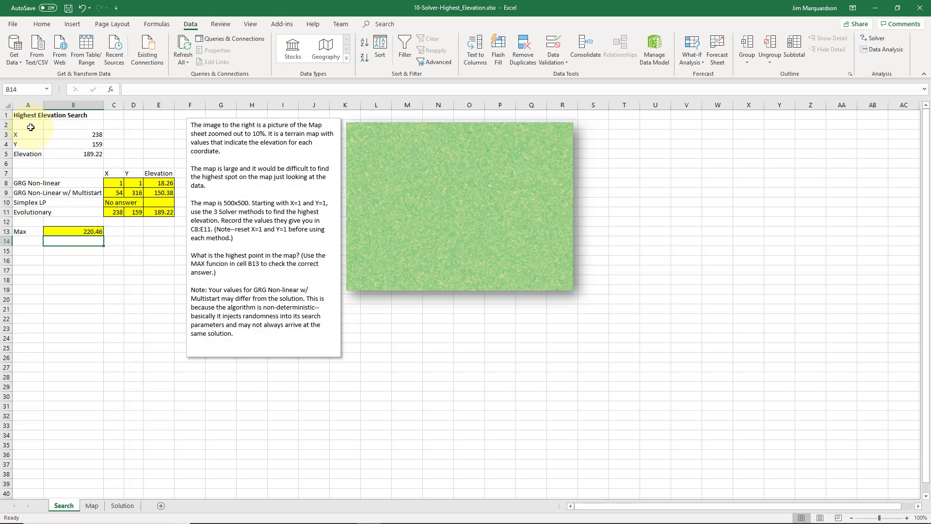
key("Up")
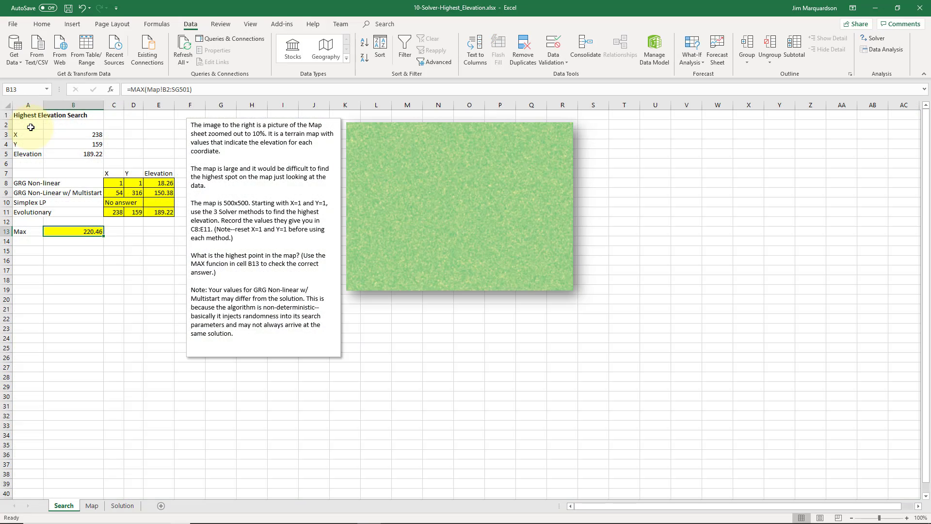
Compare the true maximum in B13 with the elevations recorded for the Evolutionary and GRG Non-Linear w/ Multistart methods
left_click(86, 239)
left_click(85, 230)
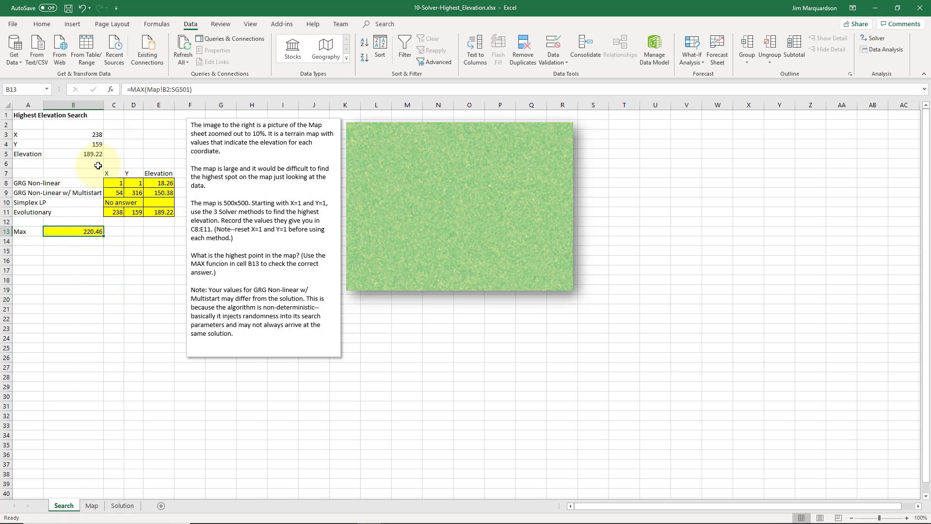
left_click(151, 212)
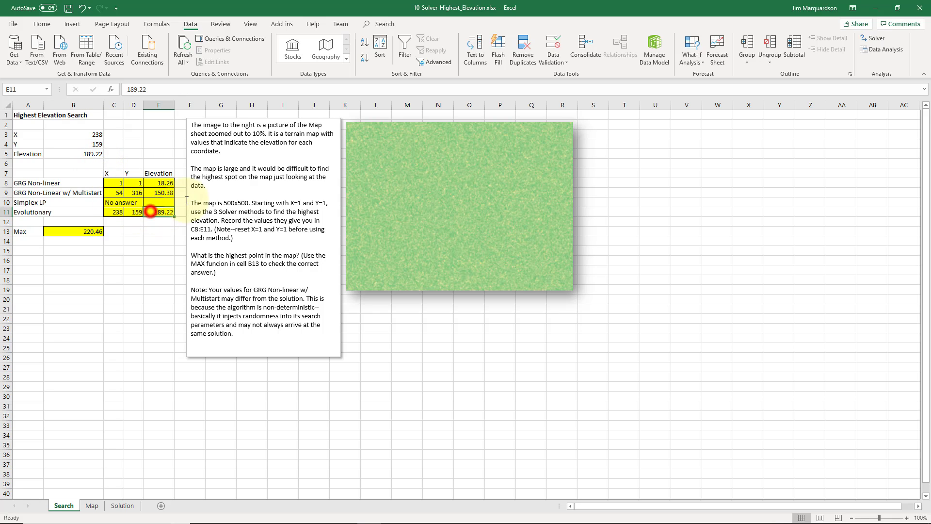
left_click(93, 230)
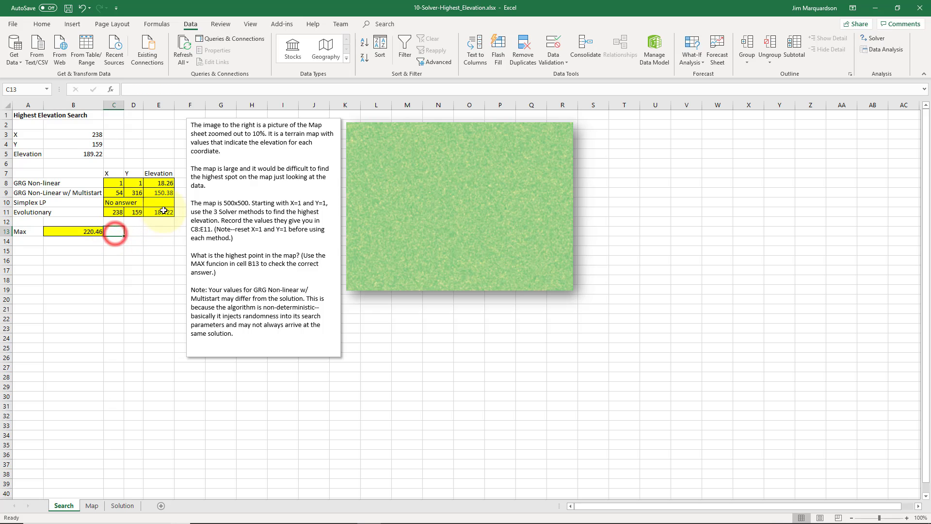
left_click(163, 210)
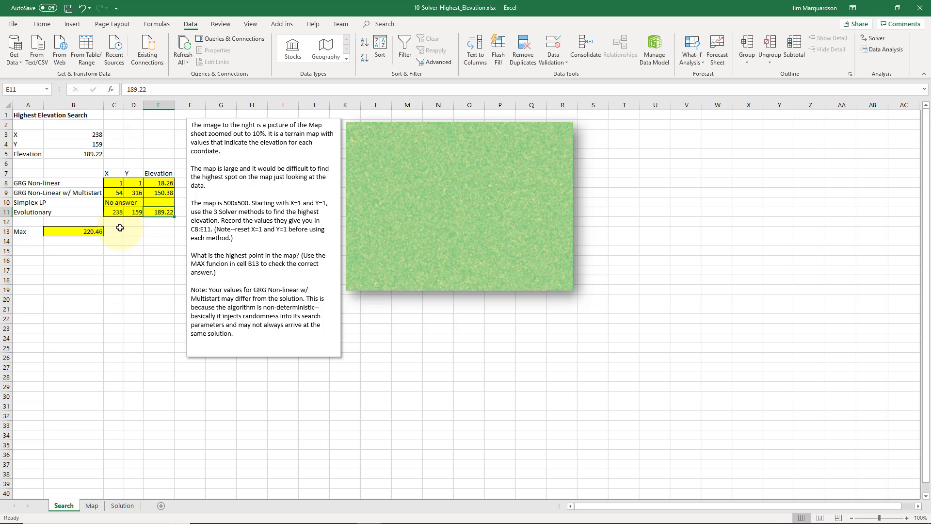
left_click(90, 232)
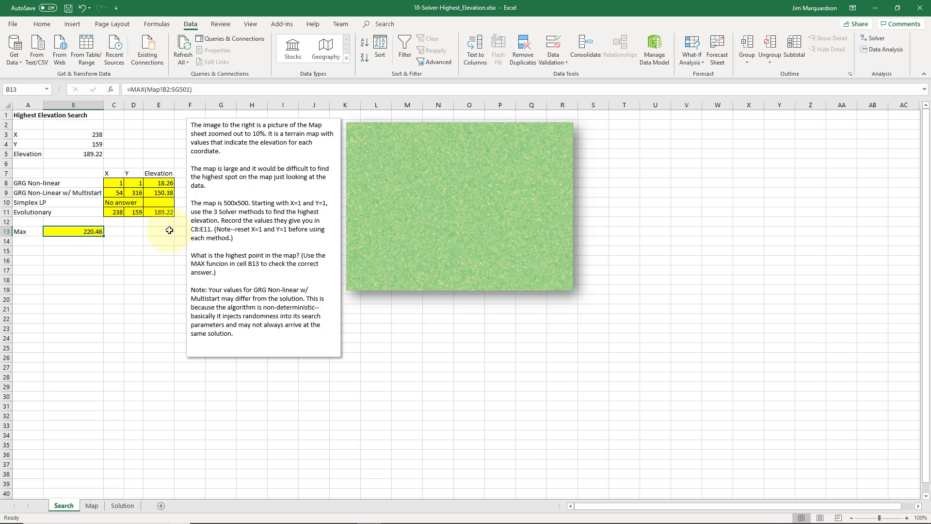
left_click(30, 210)
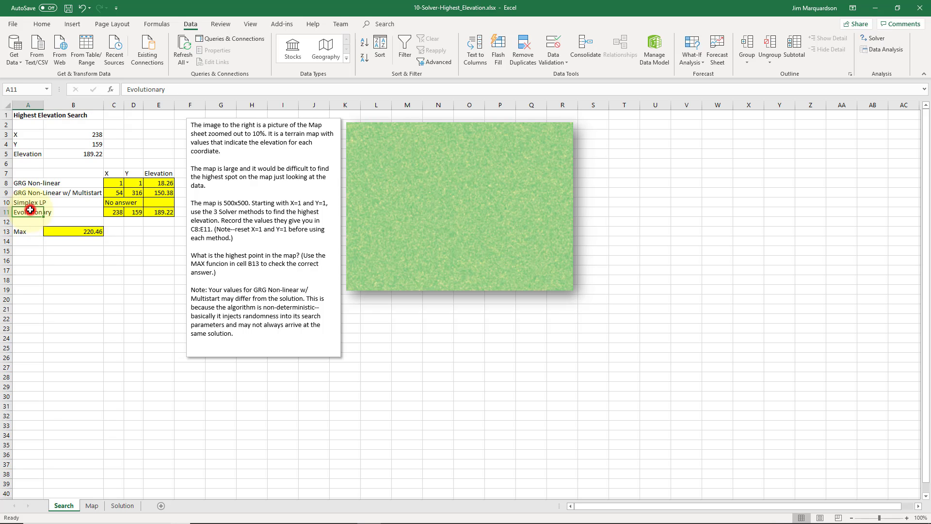
left_click(158, 212)
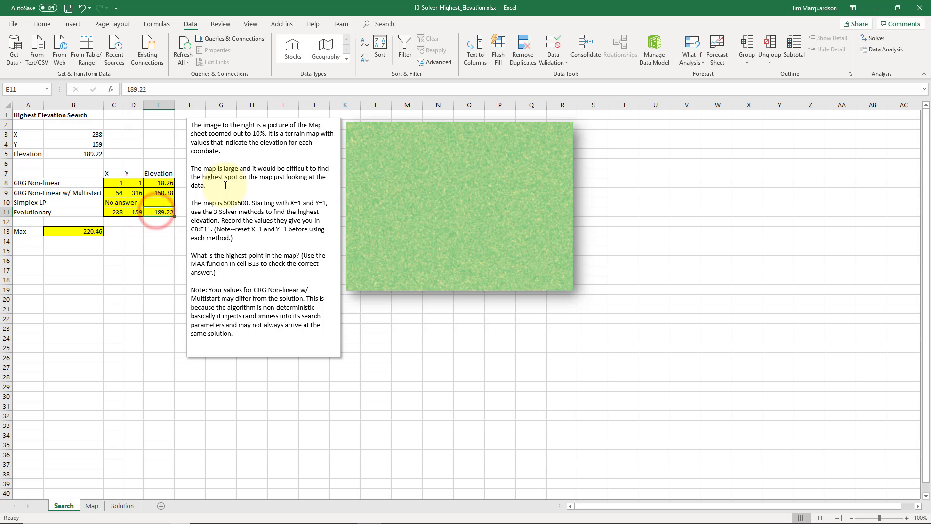
key("Left")
key("Left")
key("Left")
key("Left")
key("Right")
key("Right")
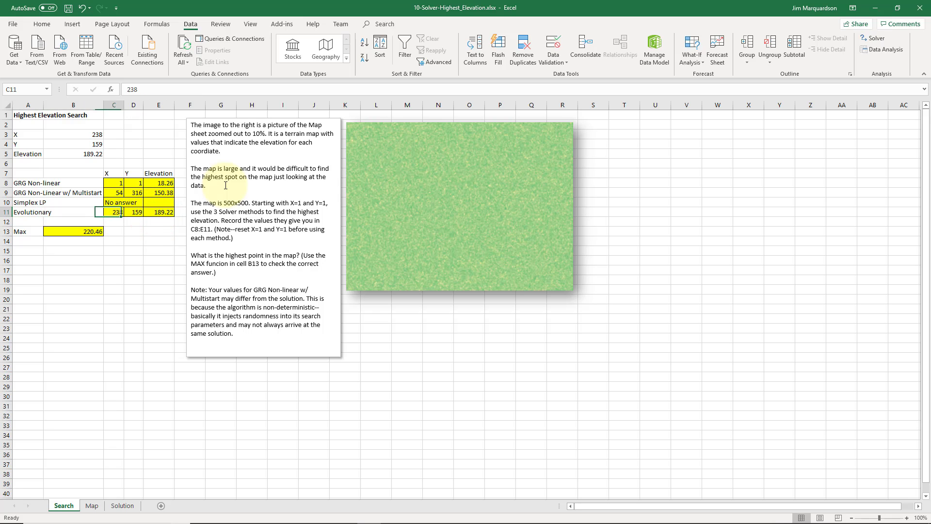
key("Right")
key("Right")
key("Up")
key("Up")
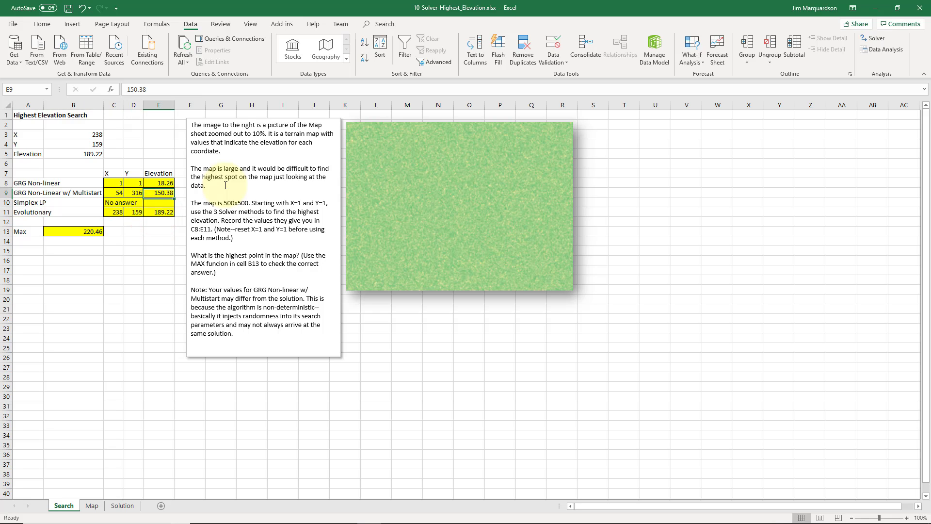
Examine the X, Y and elevation recorded for the GRG Non-Linear w/ Multistart method in row 9
key("Left")
key("Left")
key("Left")
key("Left")
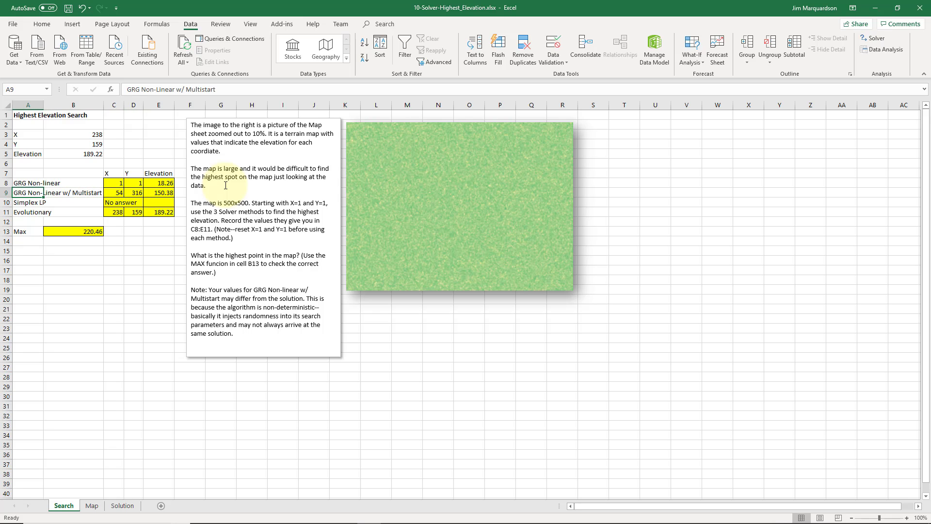
key("Right")
key("Right")
key("Right")
key("Right")
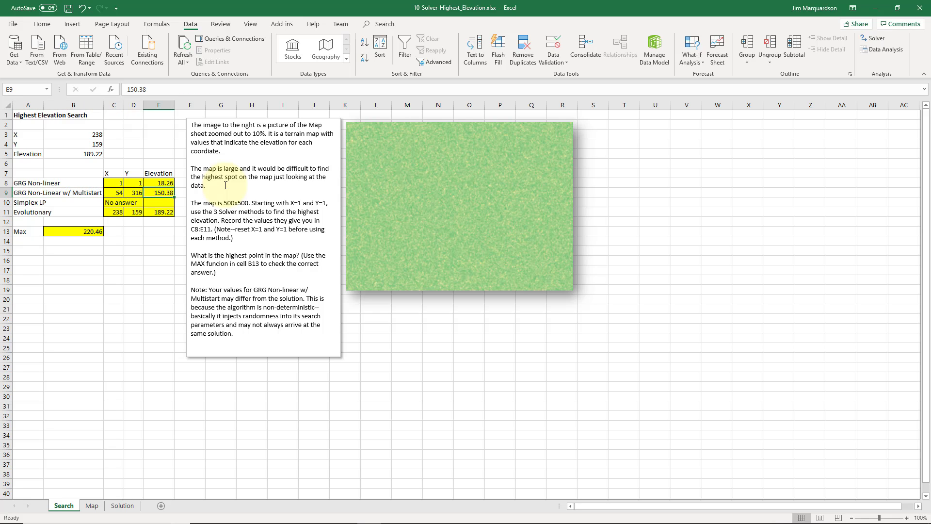
key("Left")
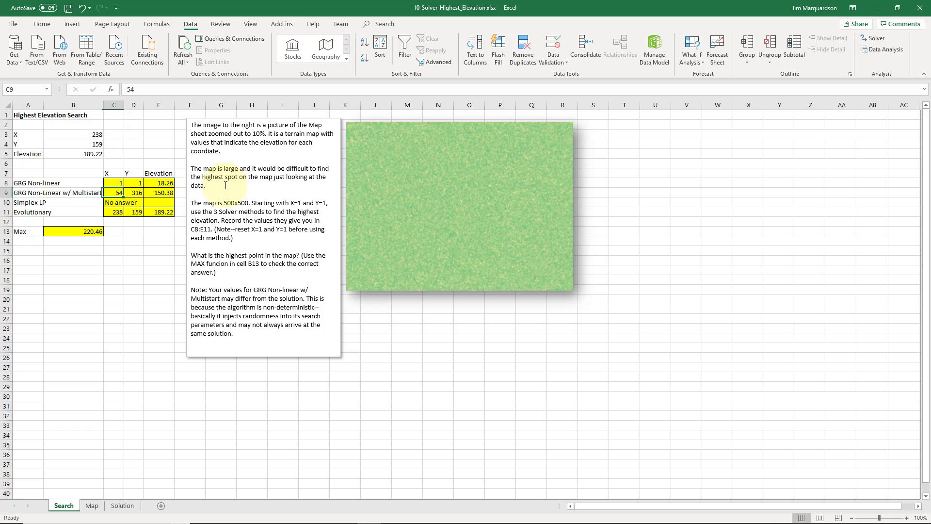
key("Right")
key("Right")
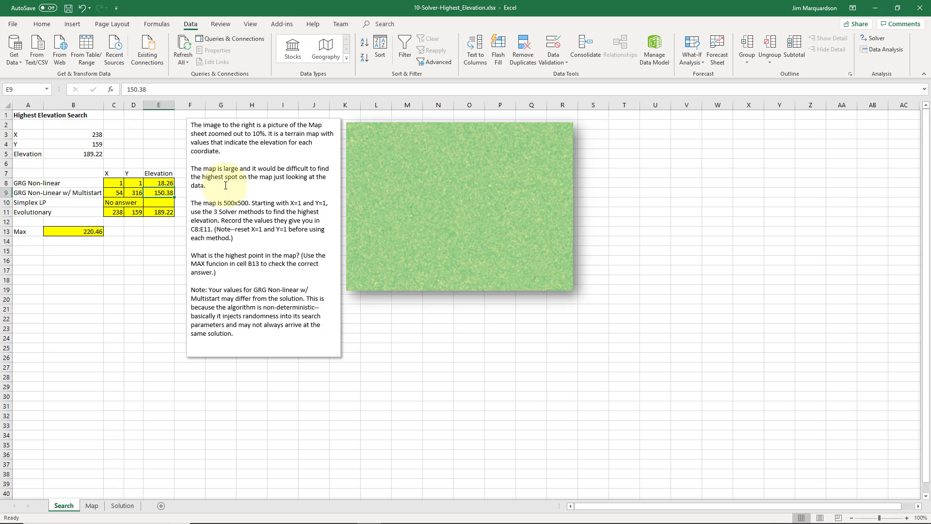
key("Left")
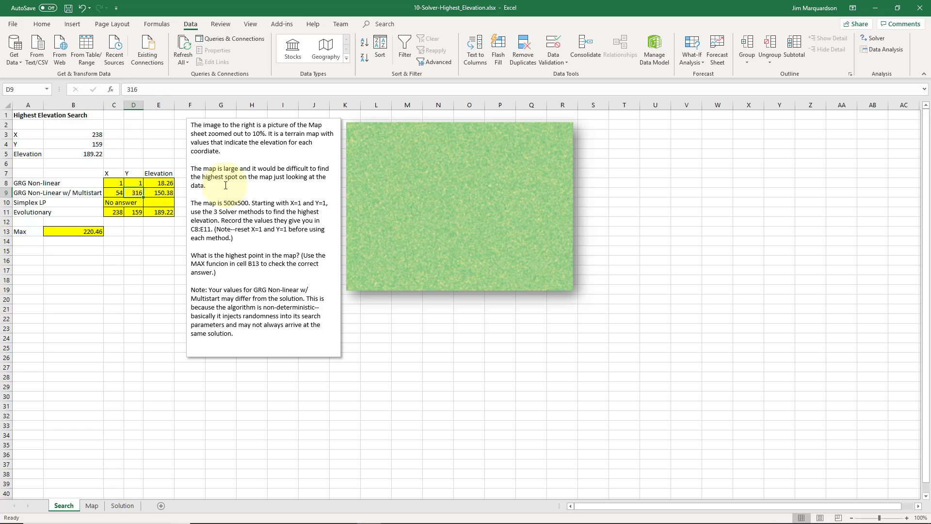
key("Left")
key("Left")
key("Left")
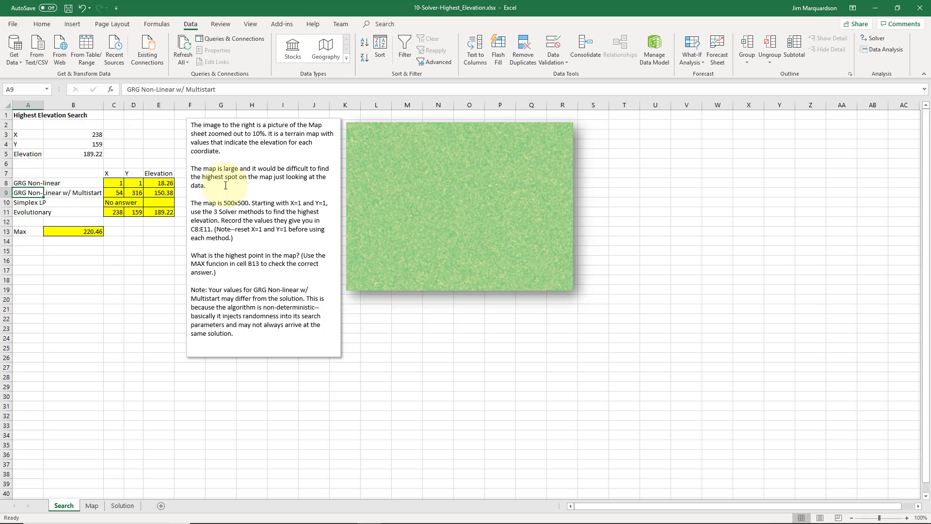
key("Up")
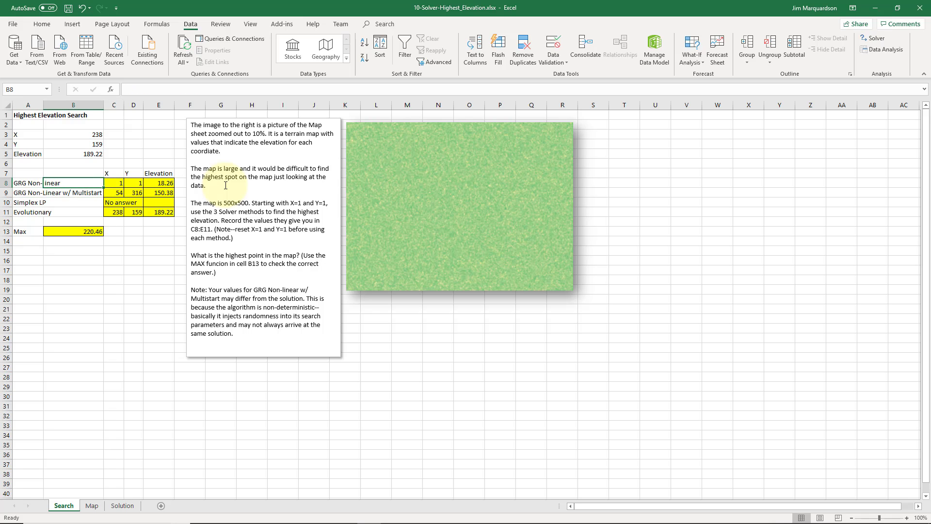
key("Down")
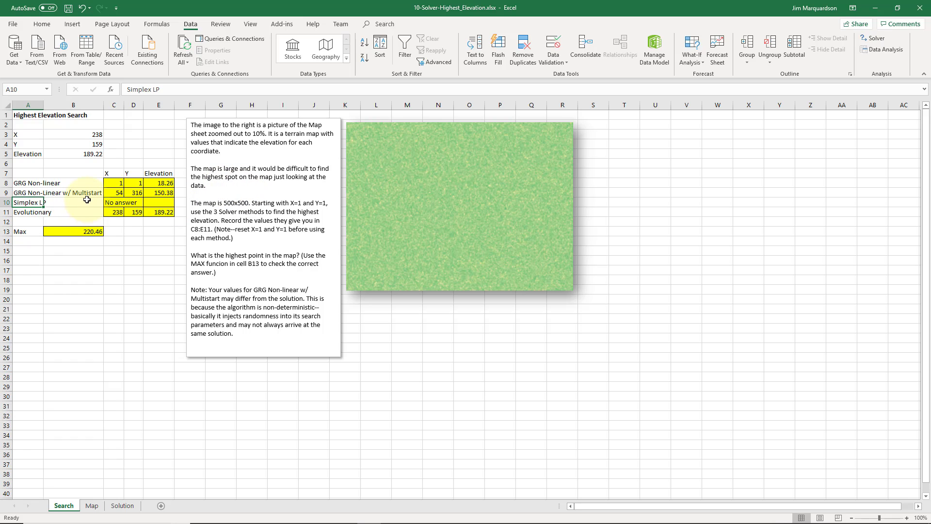
Set Solver's Evolutionary options to a mutation rate of 0.2 and a population size of 500
left_click(117, 213)
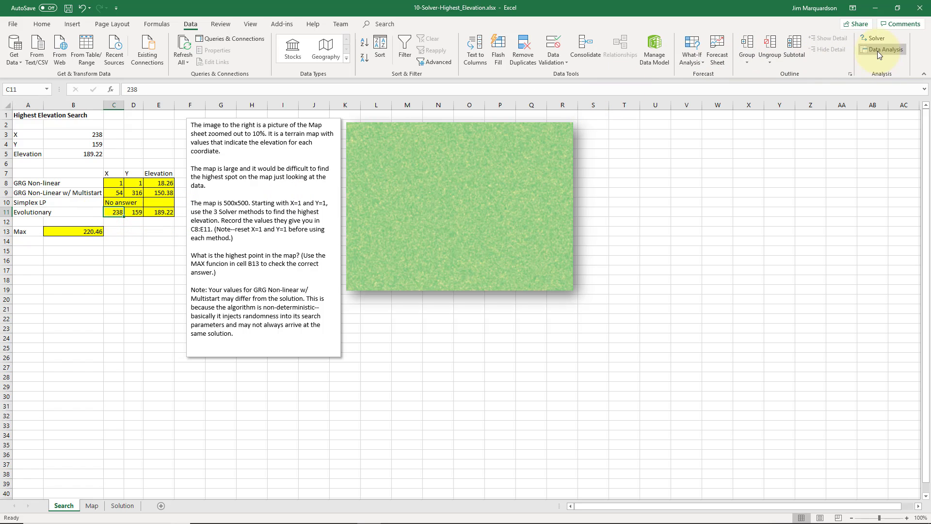
left_click(876, 39)
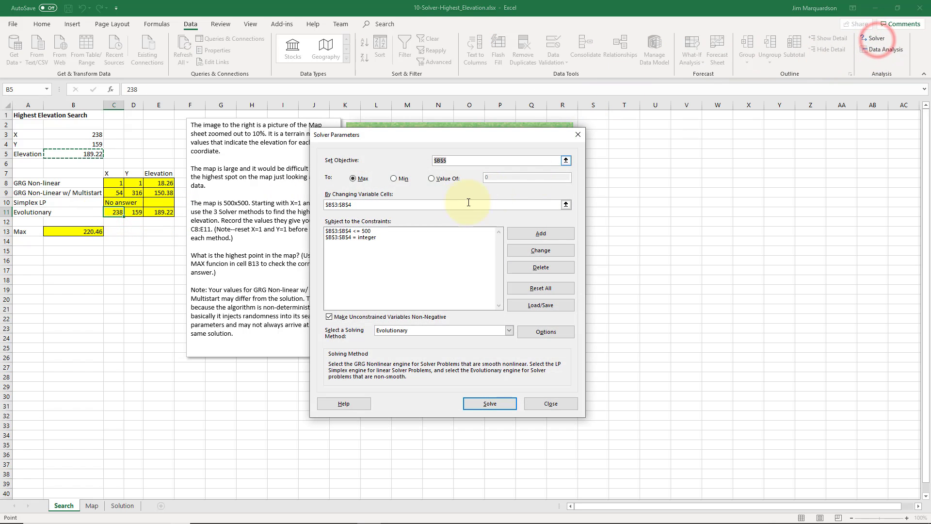
left_click(545, 331)
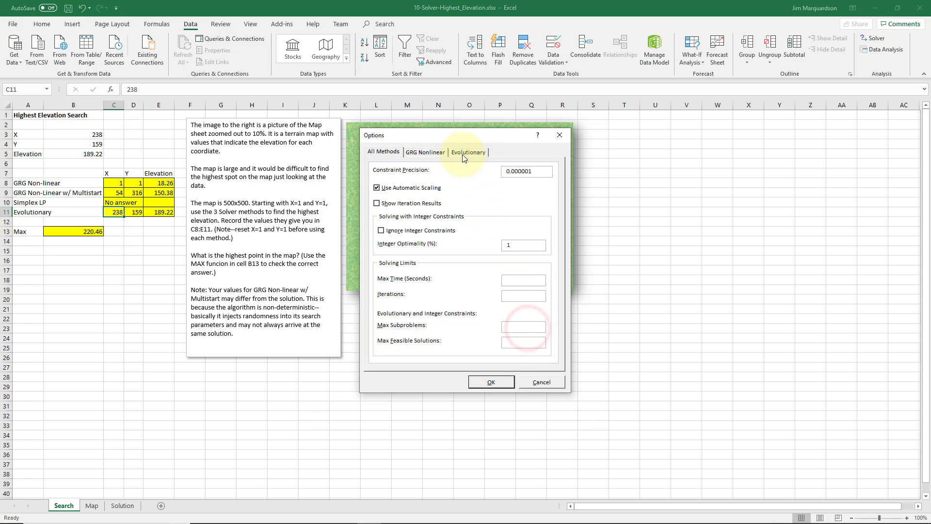
left_click(464, 156)
left_click(528, 191)
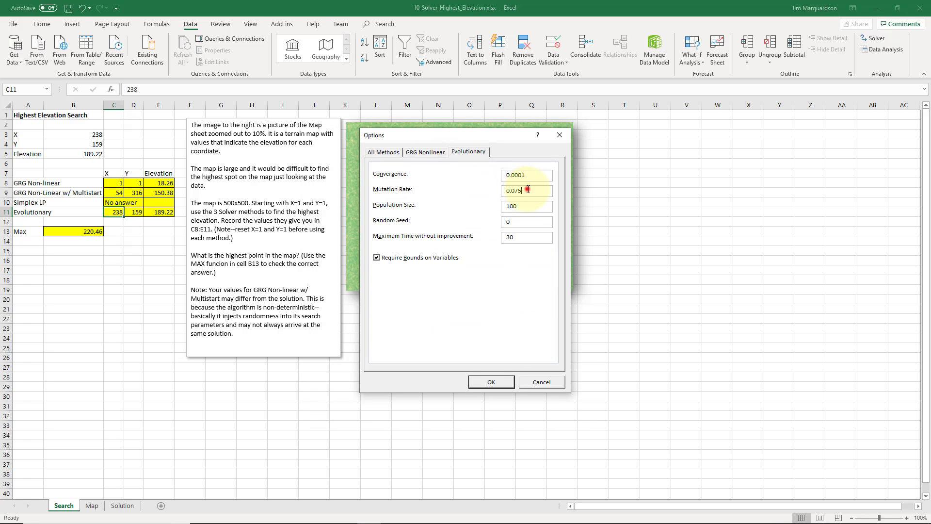
key("BackSpace")
key("BackSpace")
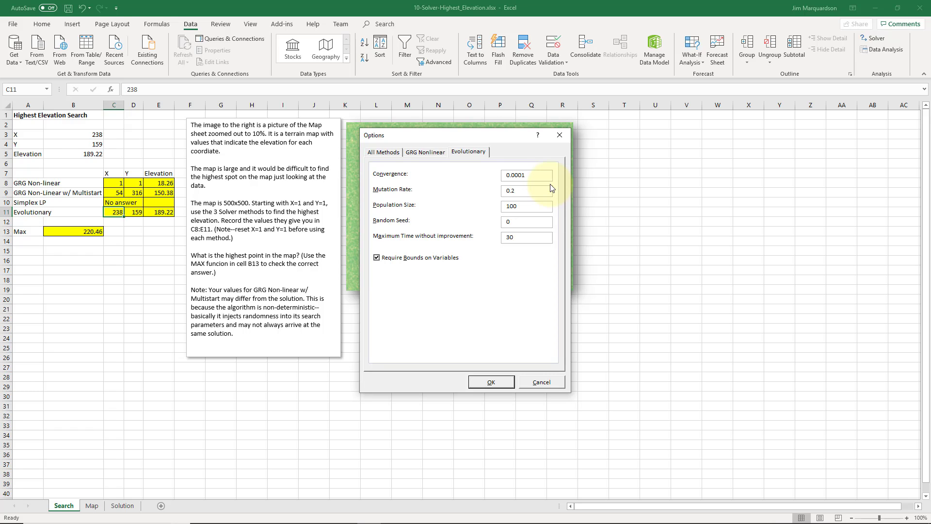
double_click(523, 207)
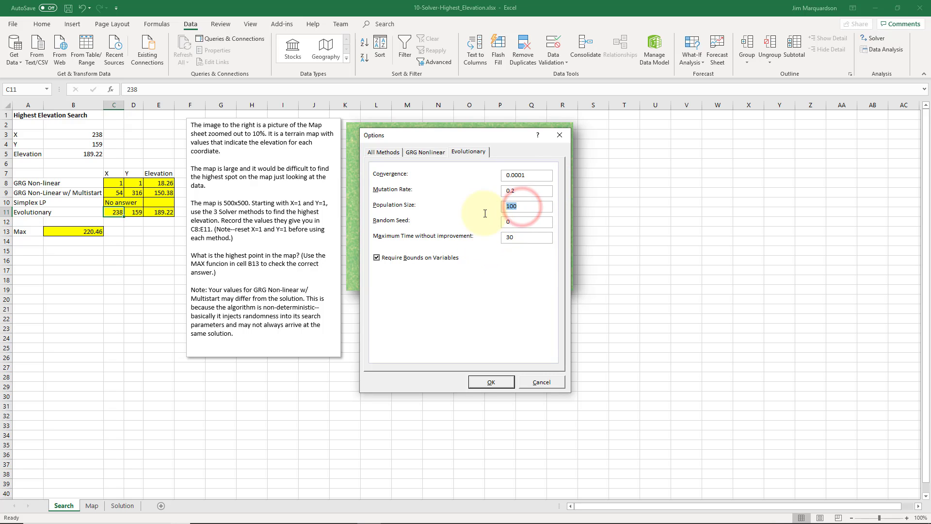
type("500")
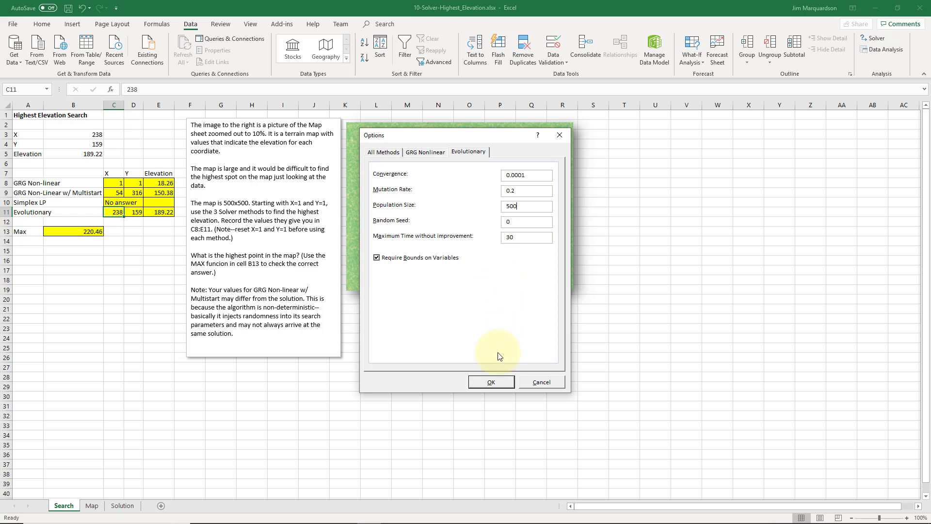
left_click(491, 382)
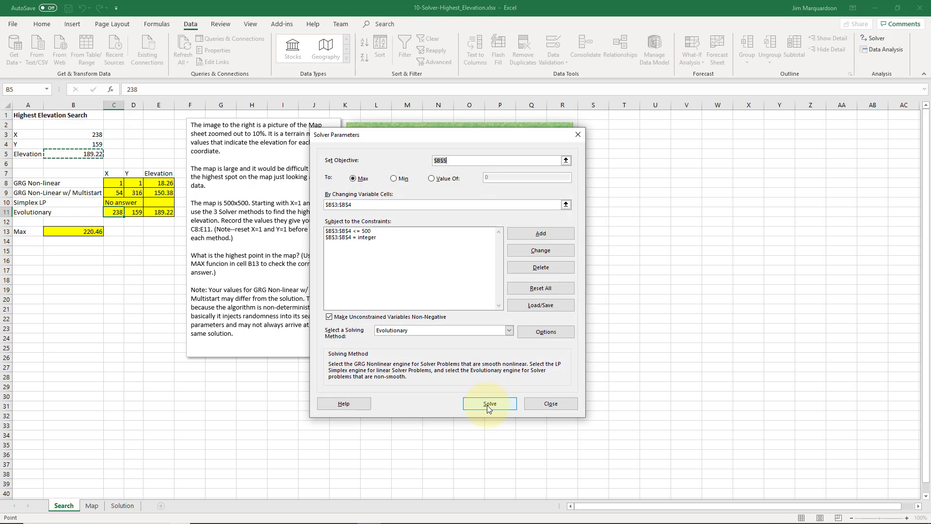
Solve for the maximum elevation with the Evolutionary method and keep the Solver solution
left_click(490, 403)
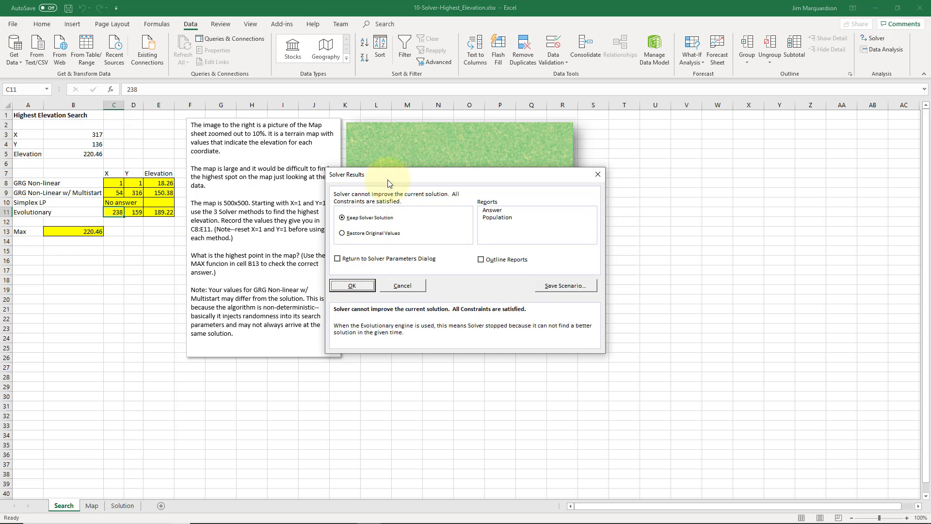
left_click_drag(388, 175, 346, 158)
left_click(320, 270)
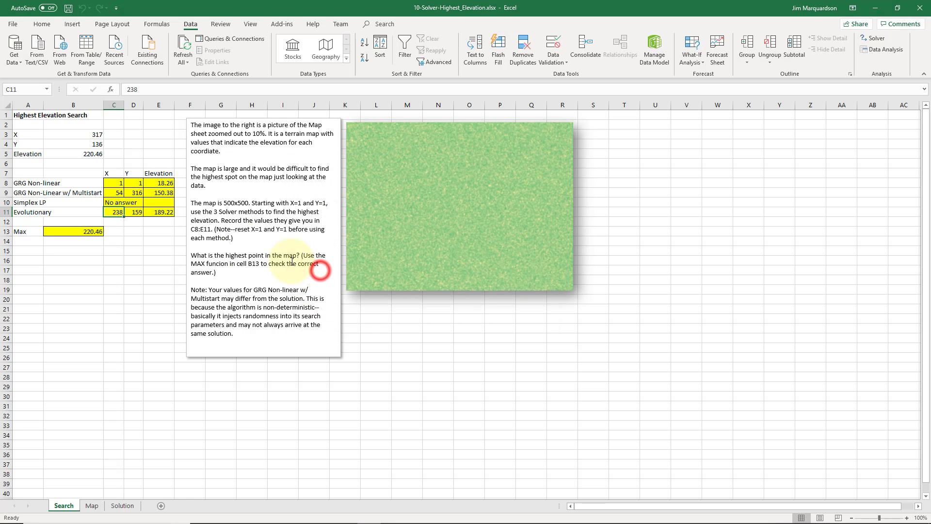
Record X 317, Y 136 and elevation 220.46 in the Evolutionary row, cells C11:E11
left_click(116, 212)
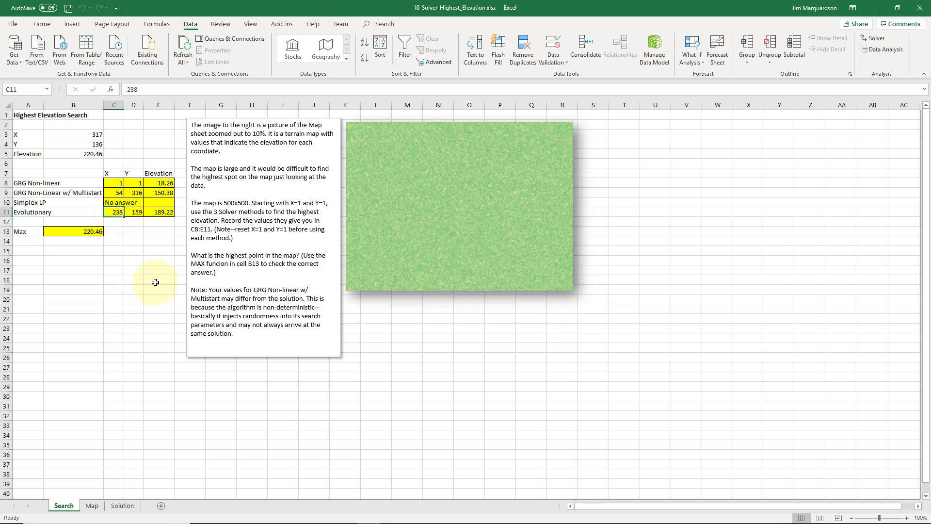
type("3")
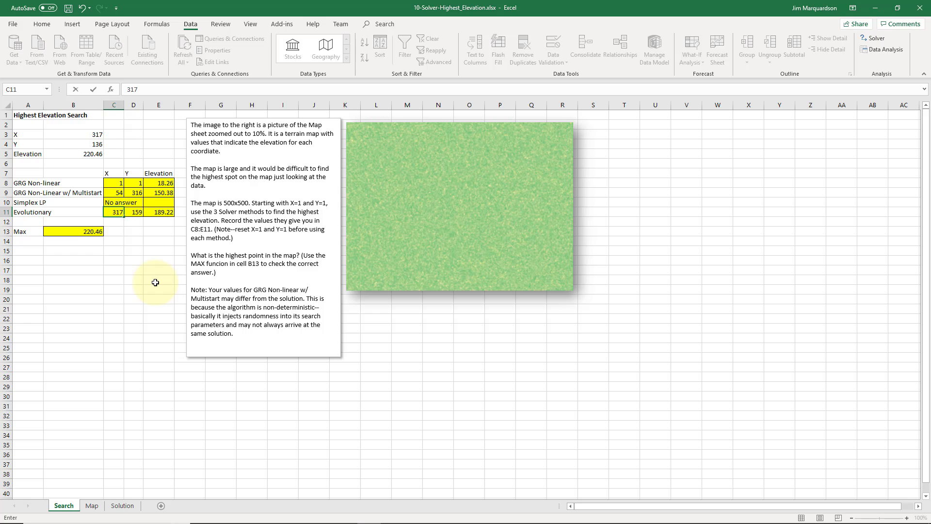
type("17")
key("Tab")
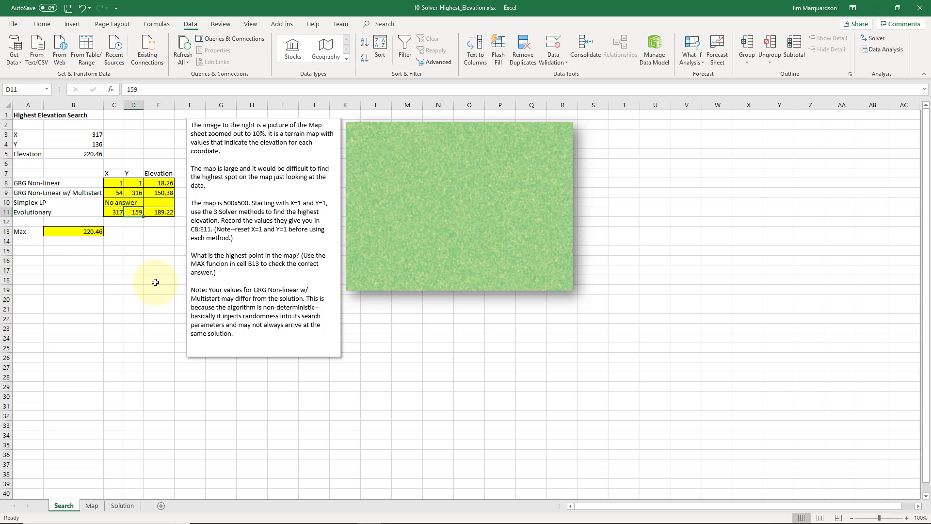
type("136")
key("Tab")
type("220")
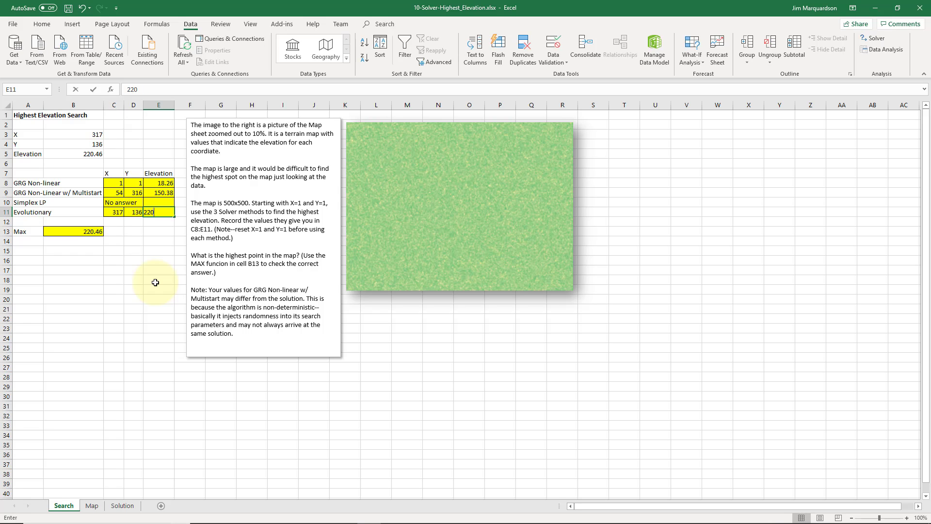
type(".46")
key("Return")
Review the GRG Non-Linear w/ Multistart row against the updated Evolutionary row, finishing on the title cell A1
key("Up")
key("Up")
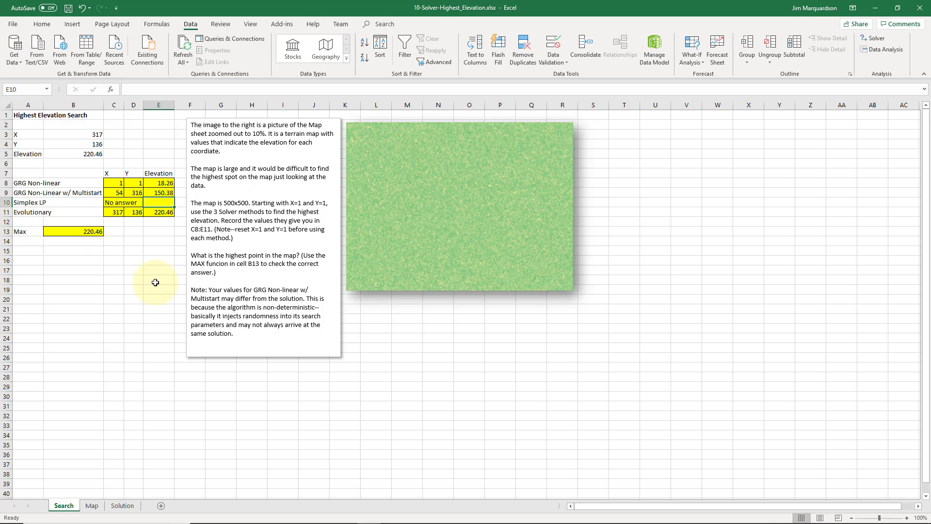
key("Up")
key("Left")
key("Left")
key("Left")
key("Left")
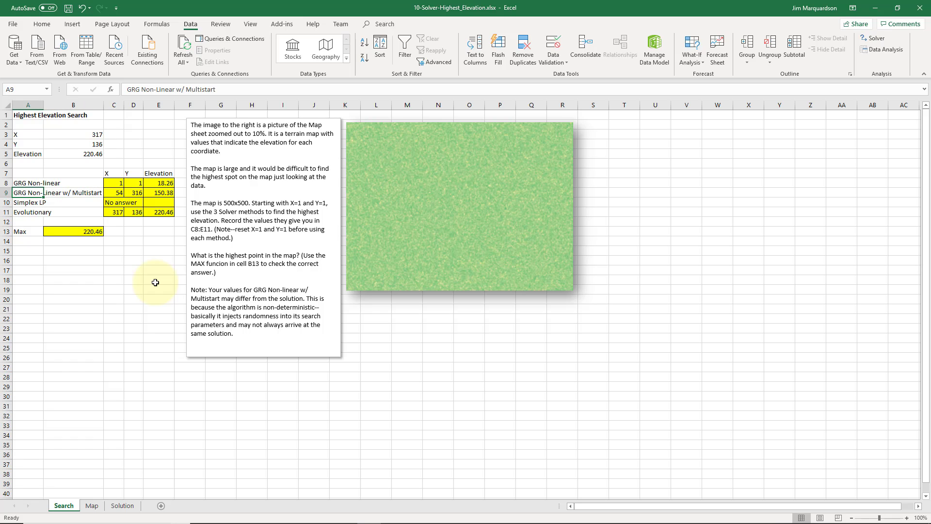
key("Right")
key("Right")
key("Right")
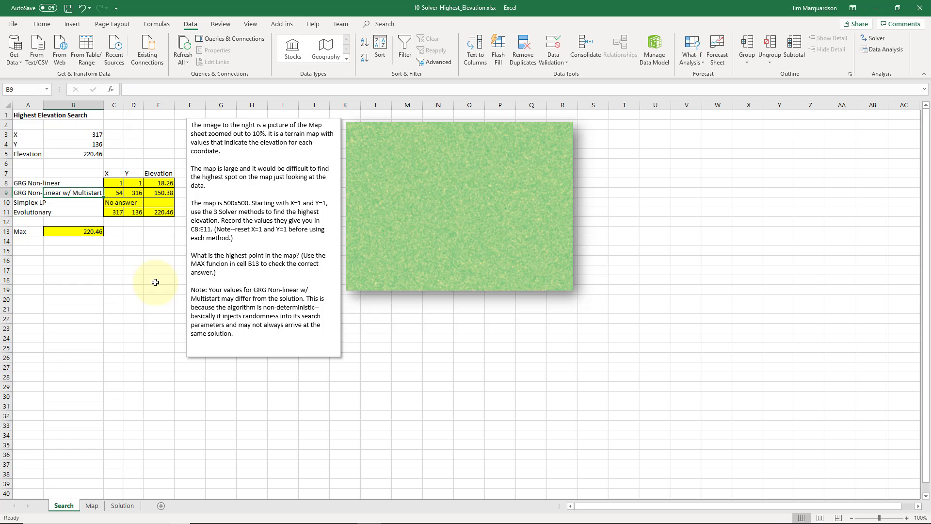
key("Left")
key("Left")
key("Left")
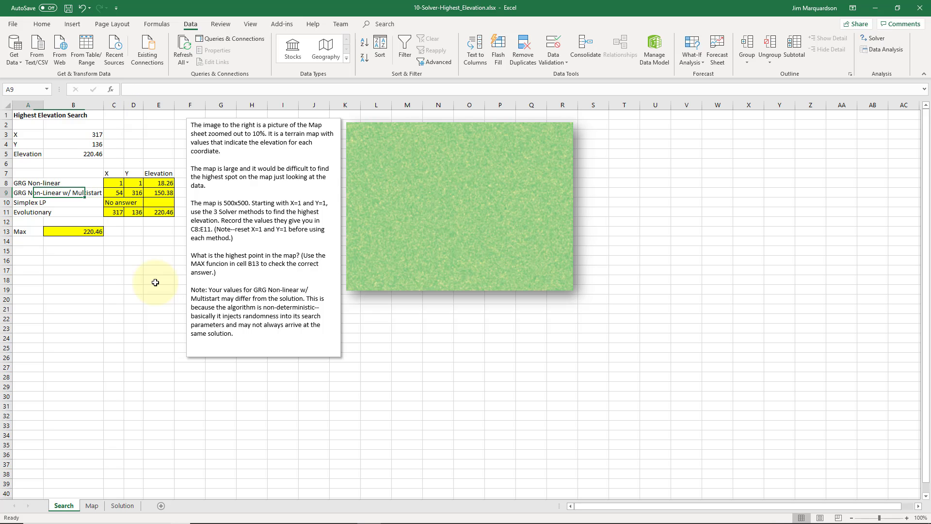
key("Right")
key("Right")
key("Right")
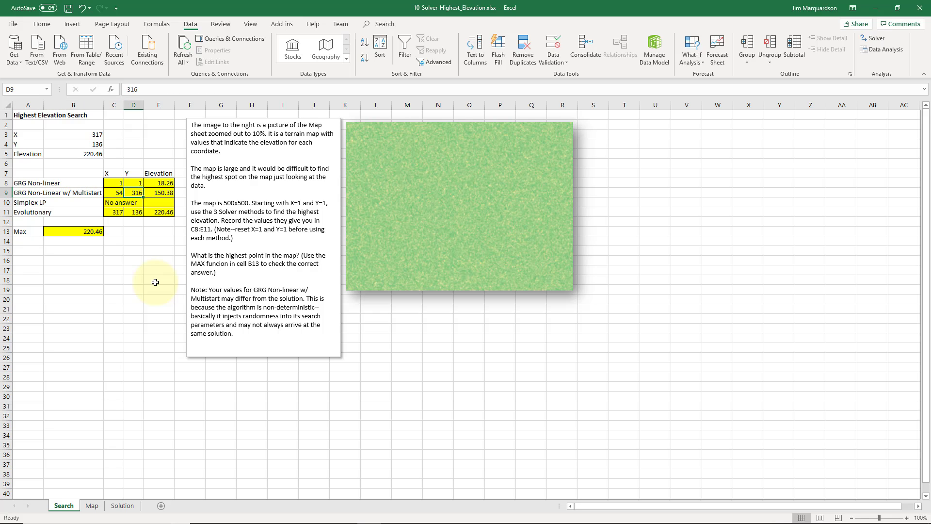
key("Left")
key("Left")
key("Left")
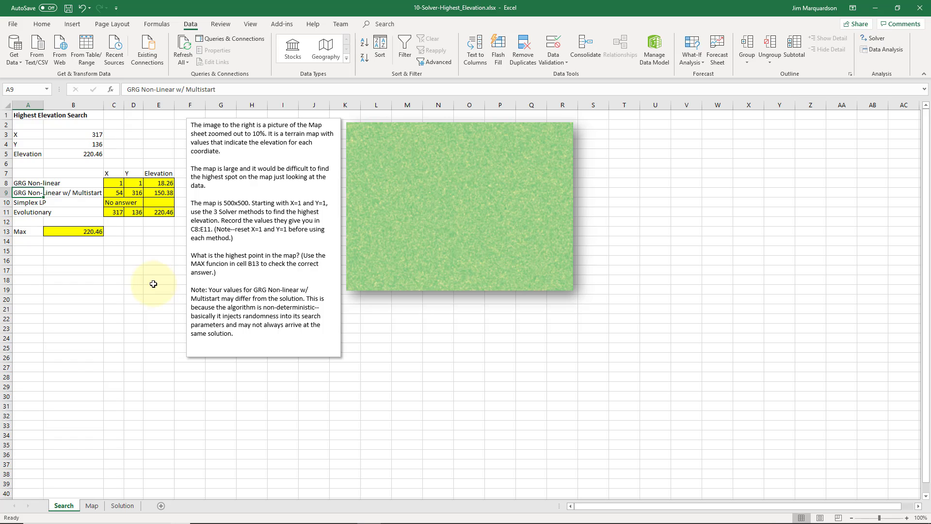
left_click(31, 116)
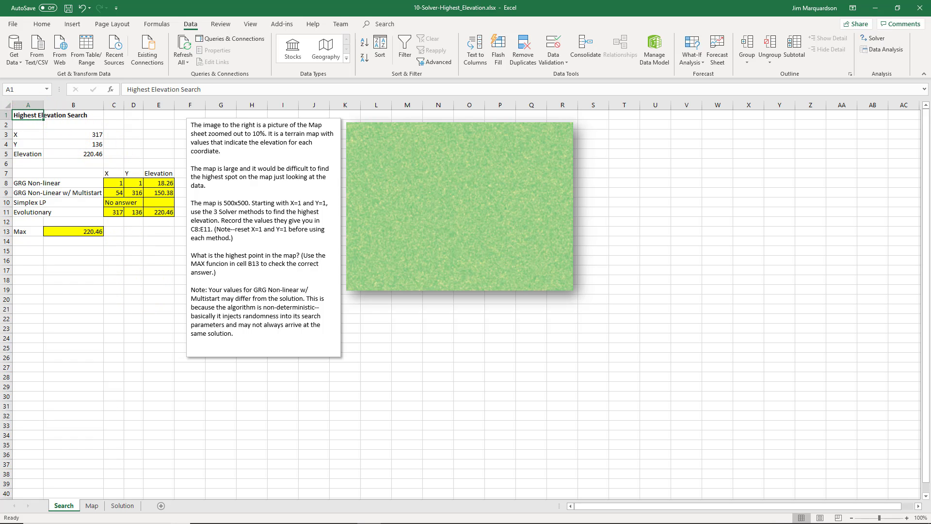